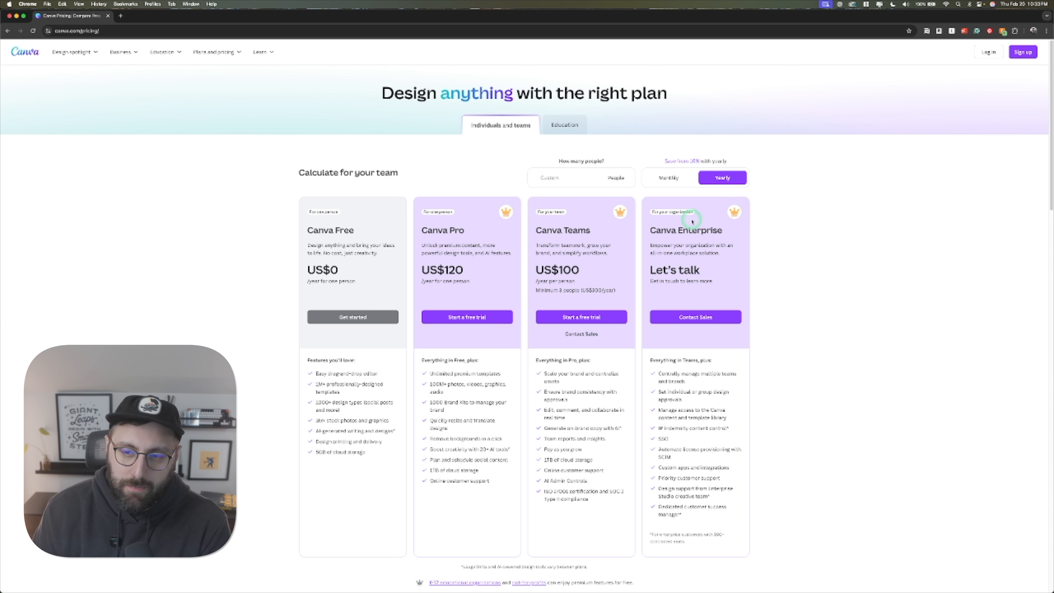
Step: Compare the monthly and yearly prices of the Canva plans
click(670, 181)
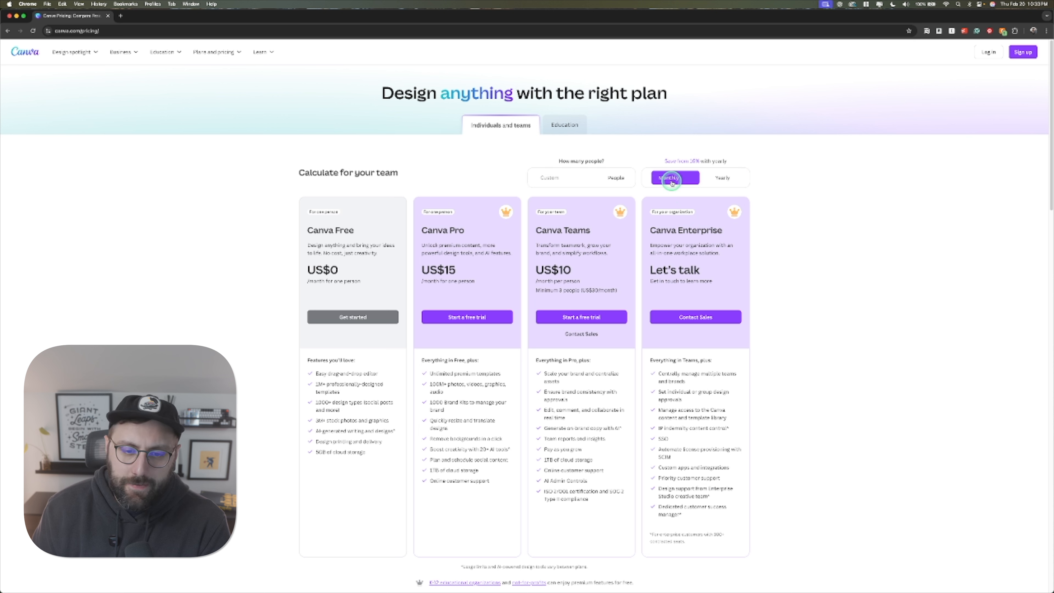
click(729, 178)
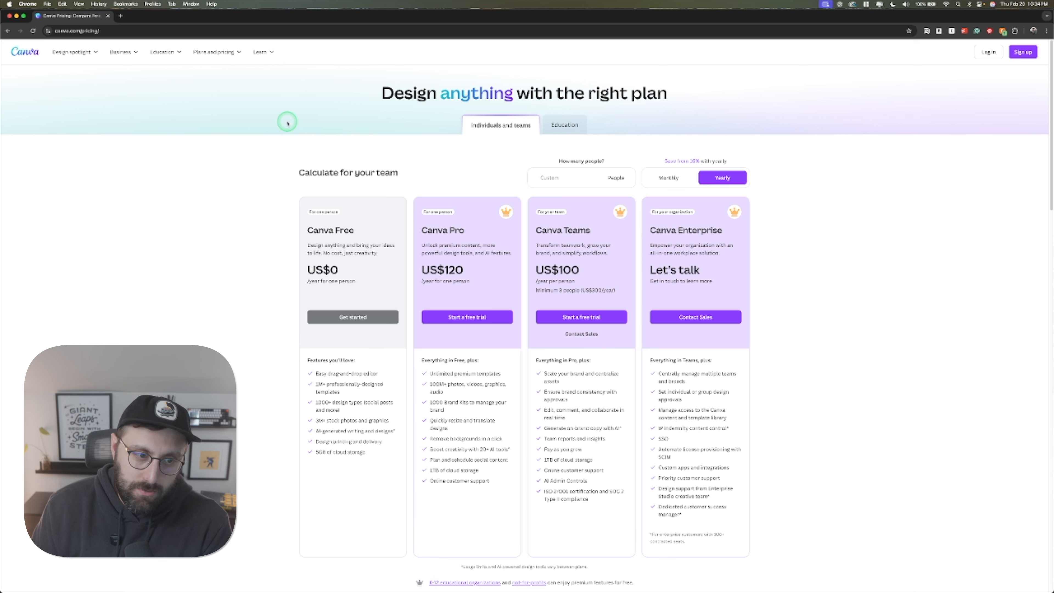
Step: Switch to the browser window with the signed-in Canva home page and create a blank YouTube Thumbnail design
key(ctrl+Up)
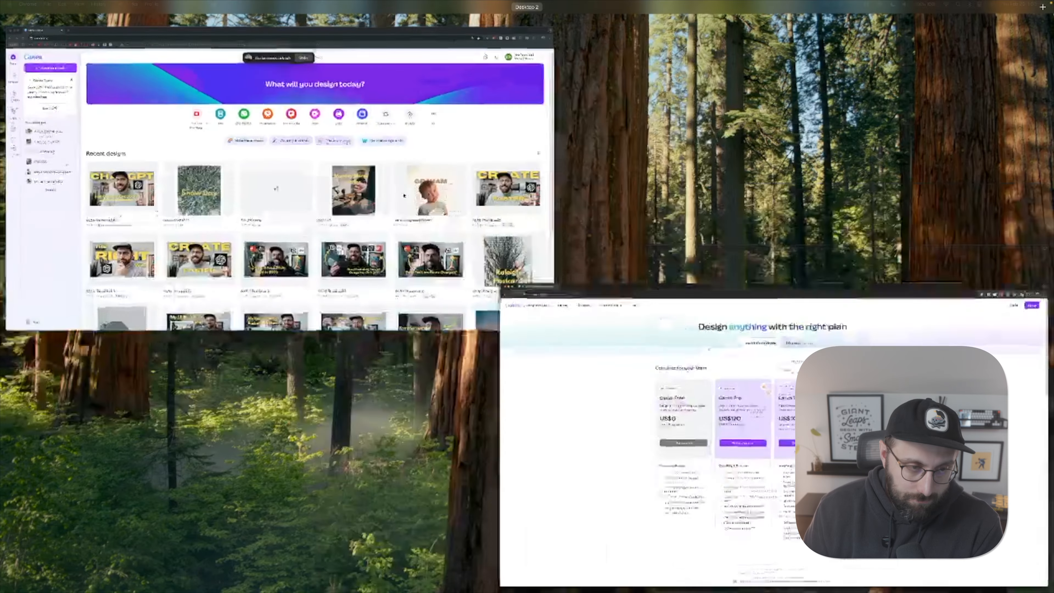
click(351, 216)
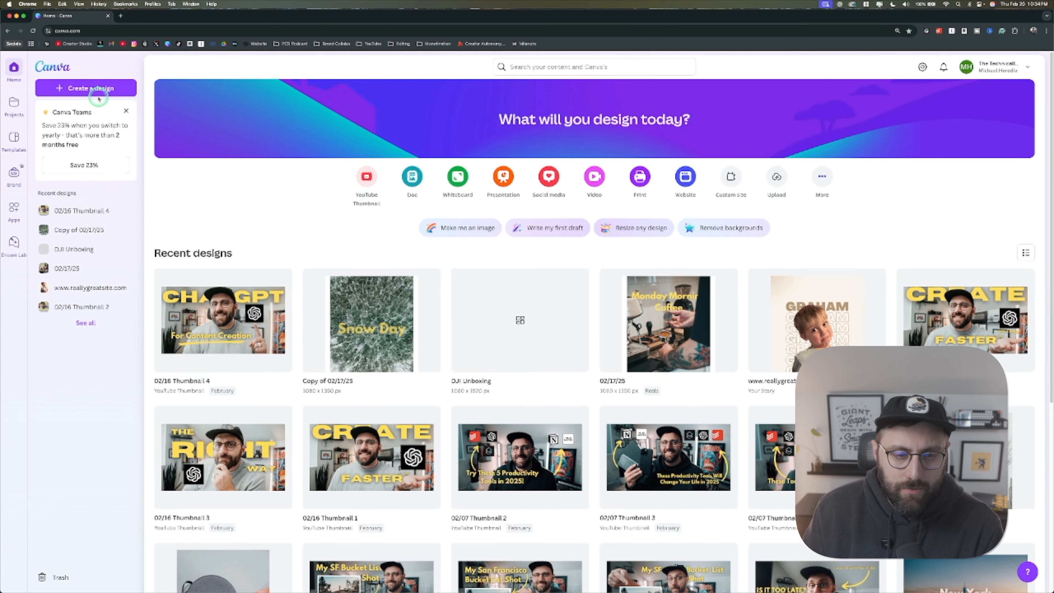
click(100, 94)
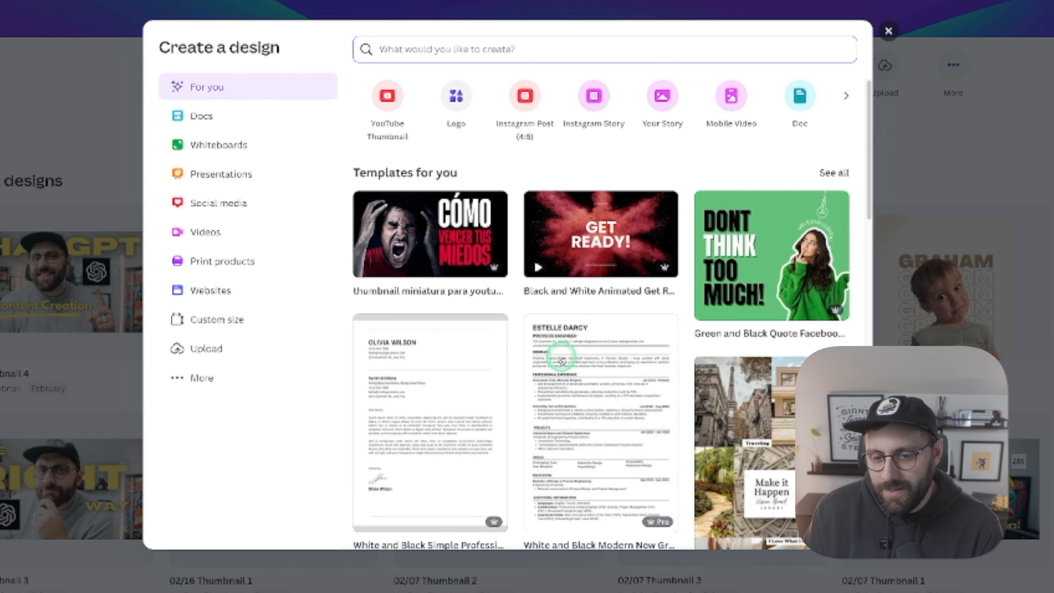
scroll(560, 359, down, 1)
scroll(561, 359, up, 1)
scroll(560, 360, down, 3)
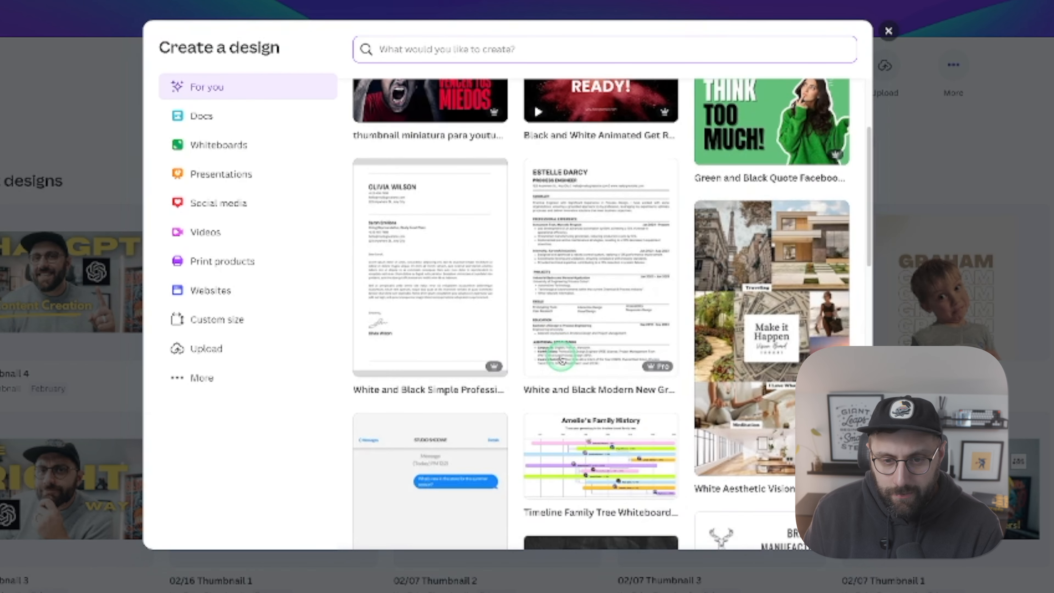
scroll(489, 266, up, 3)
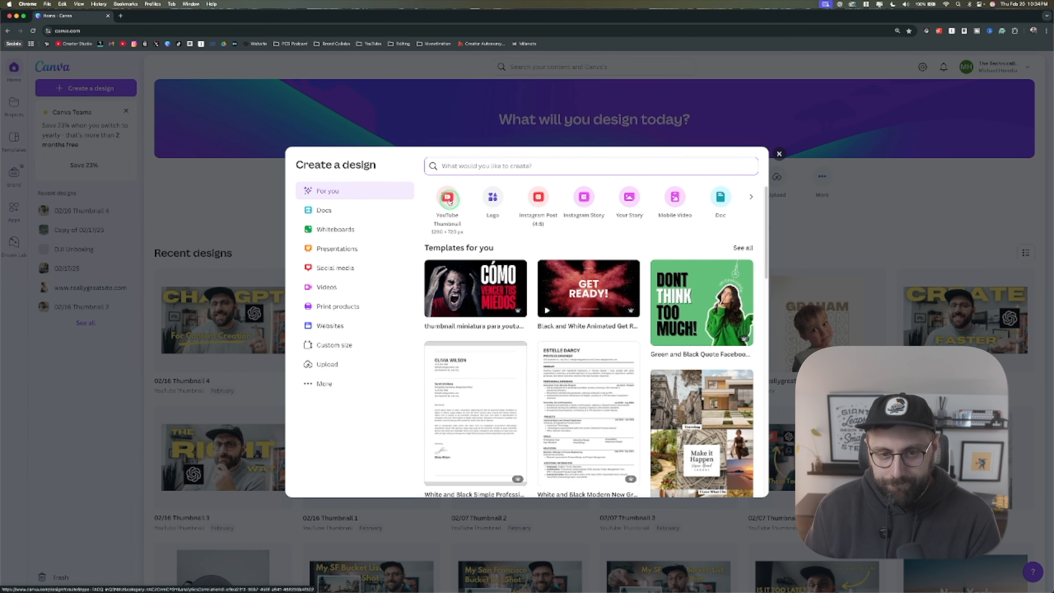
click(449, 200)
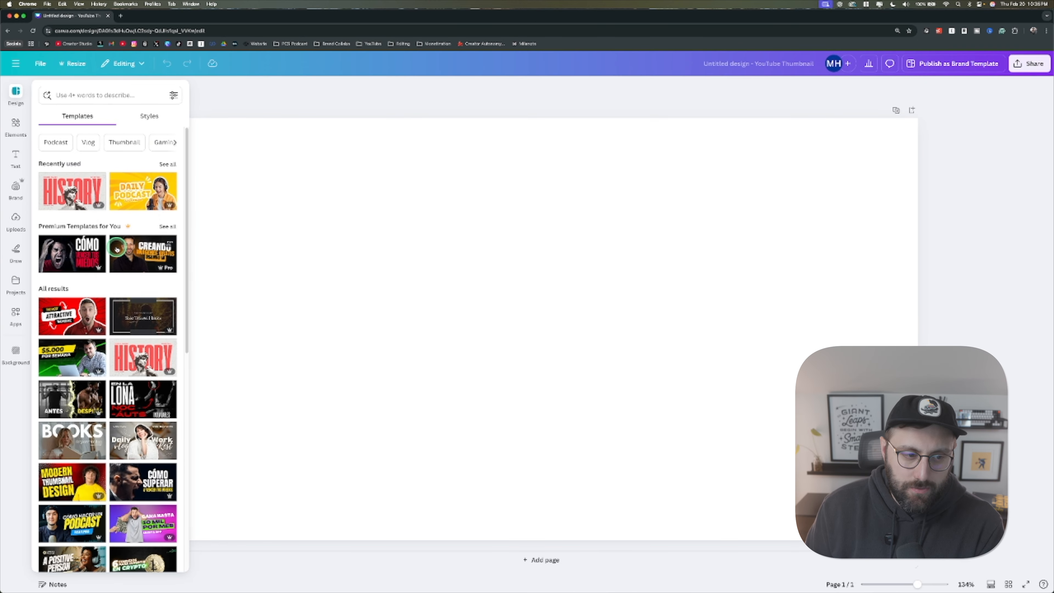
Step: Browse the suggested YouTube thumbnail templates and close the template list without applying one
scroll(117, 249, down, 2)
scroll(117, 250, down, 2)
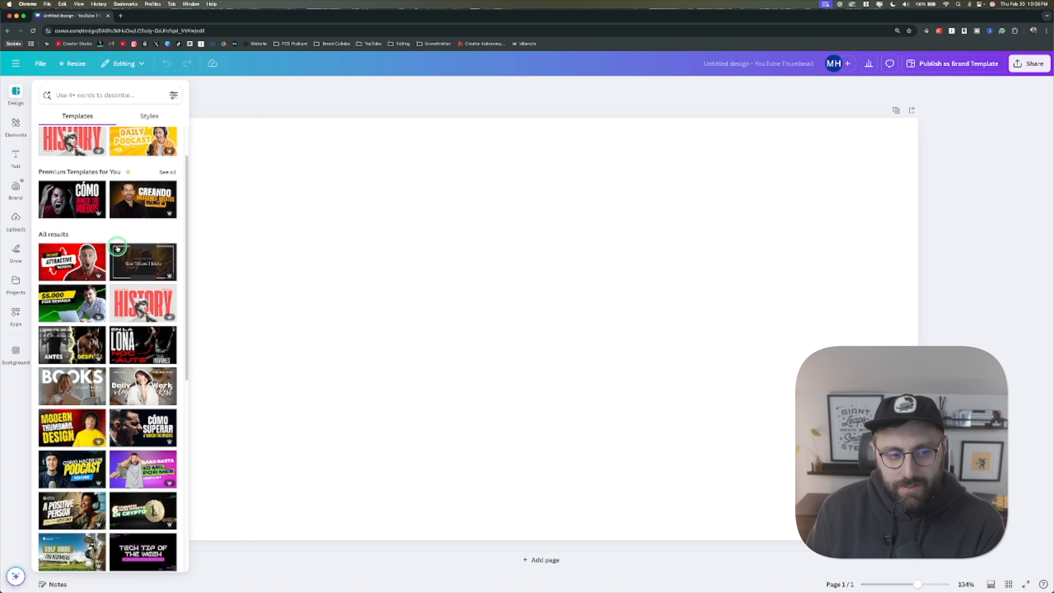
scroll(118, 248, down, 5)
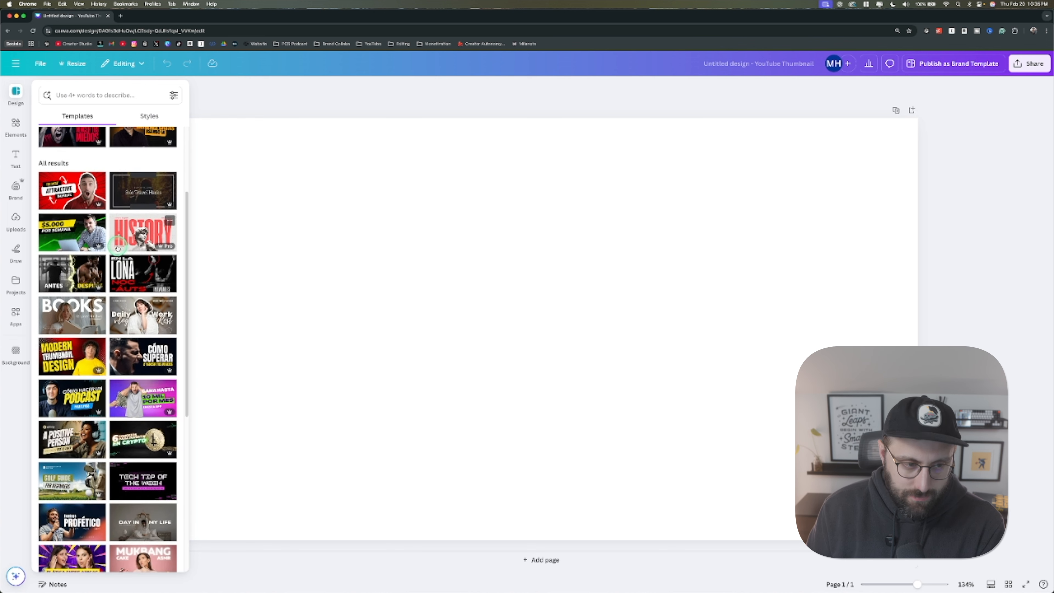
scroll(117, 247, up, 8)
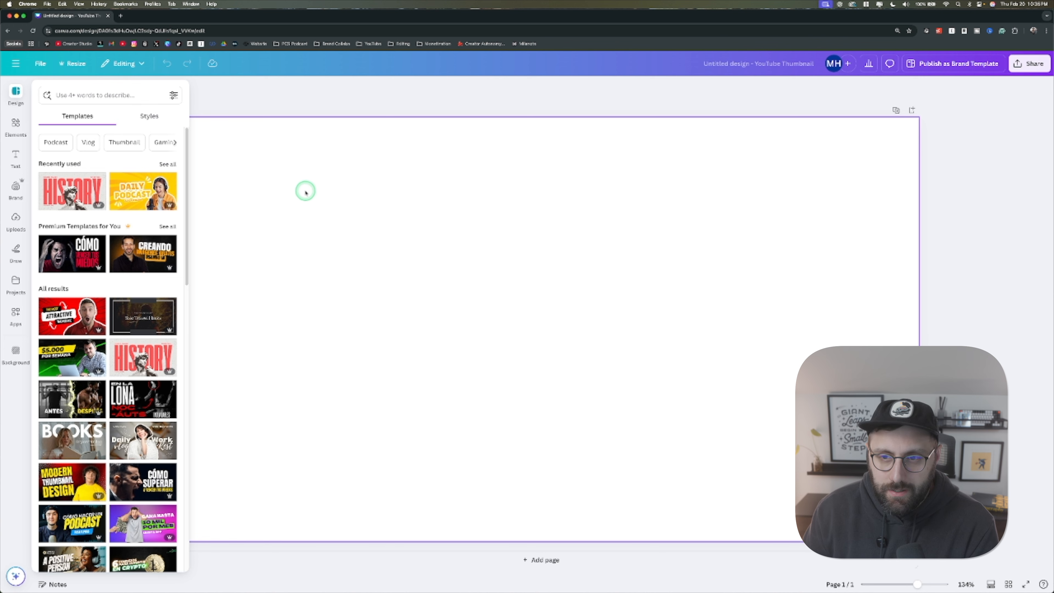
click(740, 104)
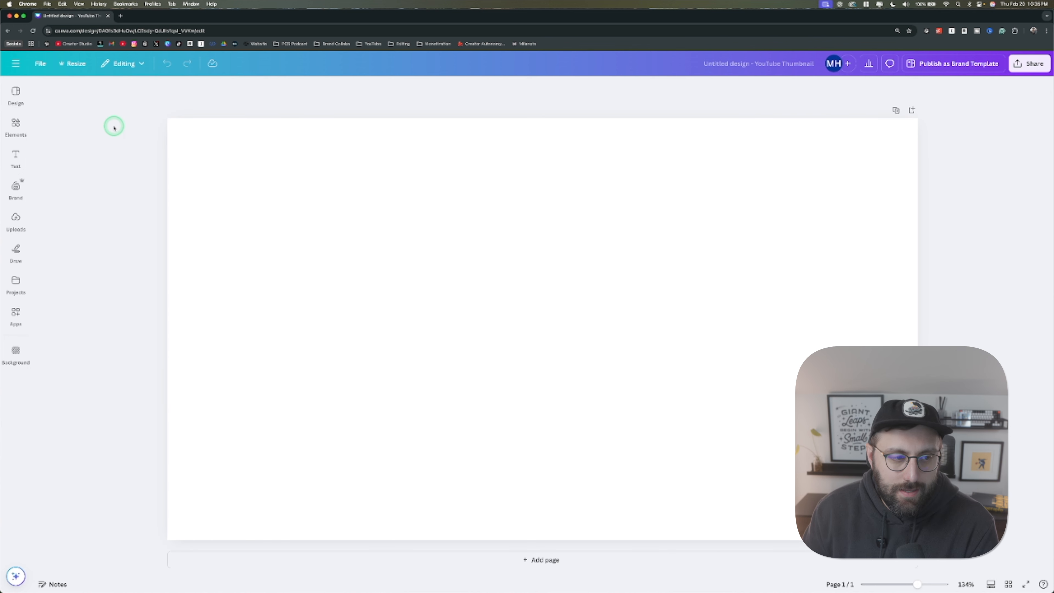
Step: Upload all five JPEG photos from the Canva Masking Tutorial folder
click(18, 218)
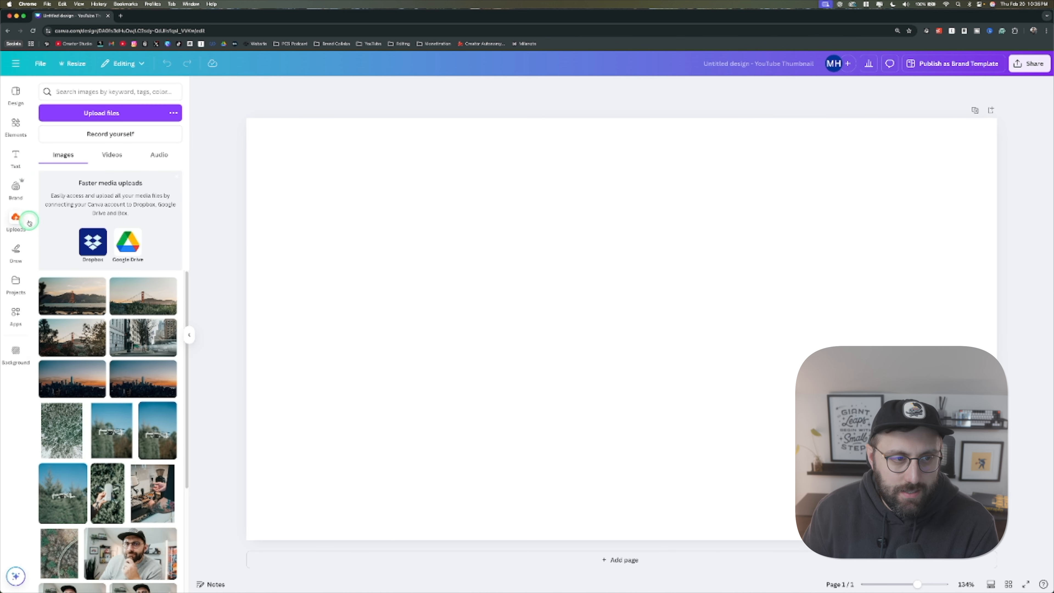
click(101, 111)
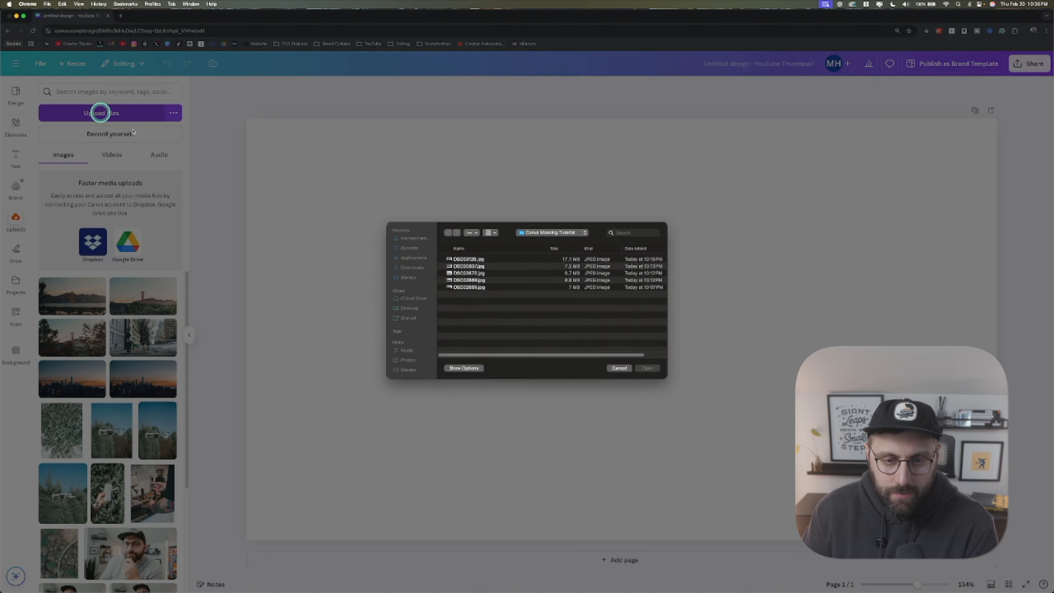
click(491, 259)
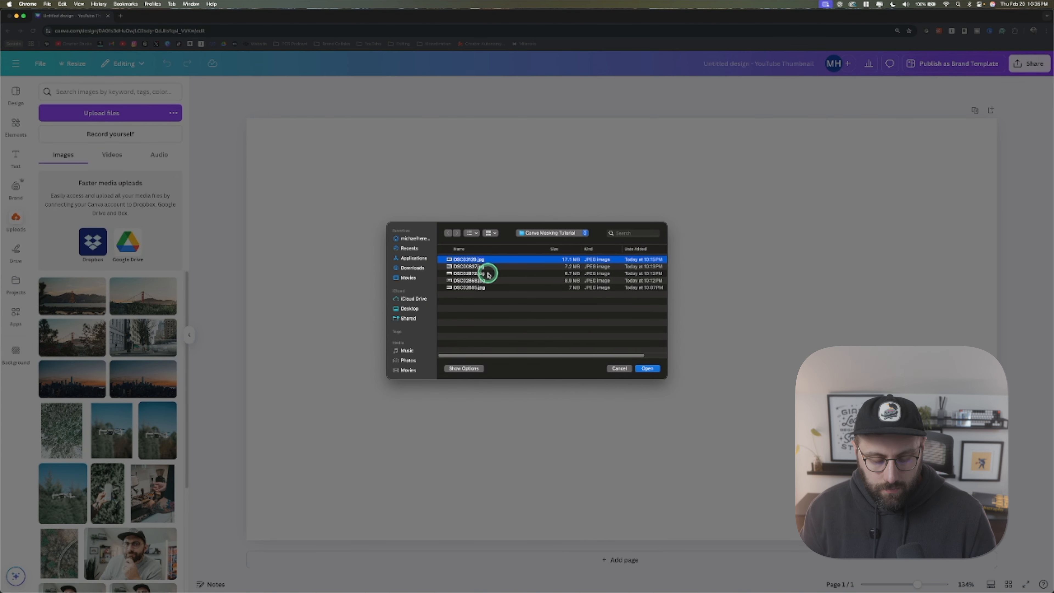
shift+click(497, 287)
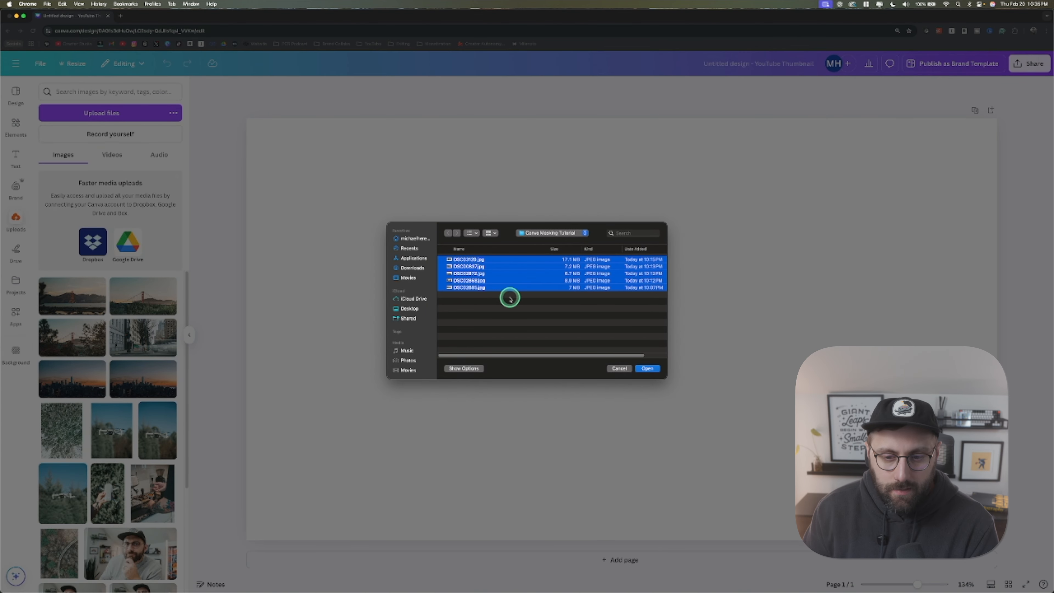
click(659, 369)
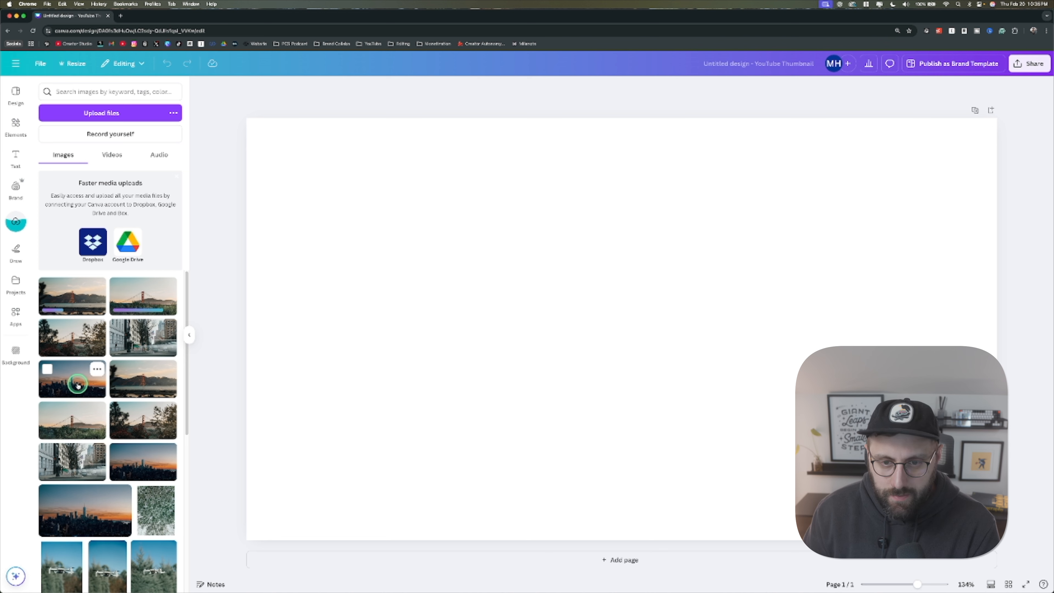
Step: Place the uploaded sunset city skyline photo on the page and scale it to fill the whole canvas
click(79, 379)
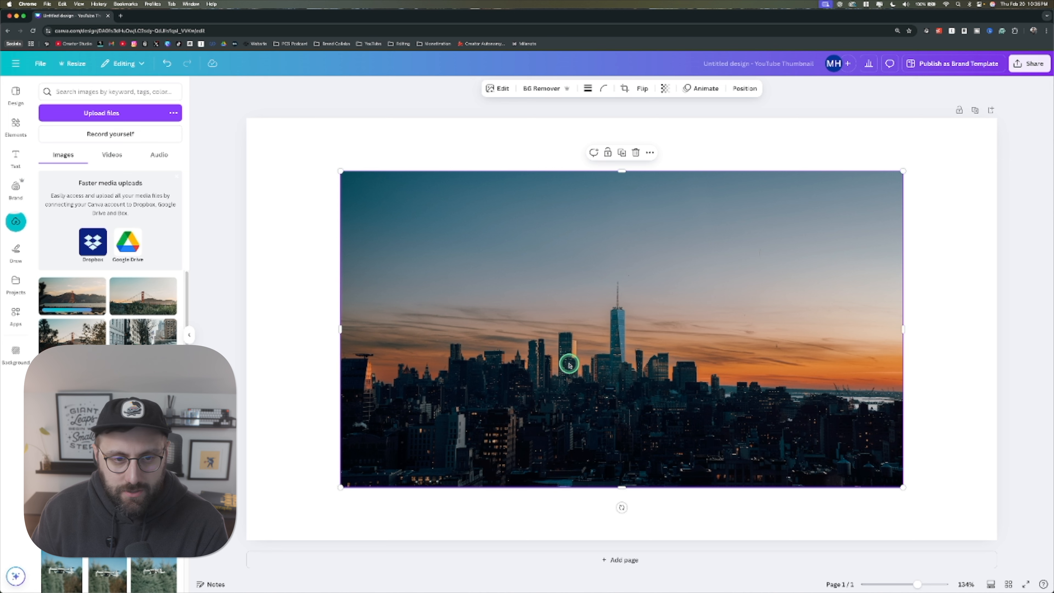
drag(557, 346, 480, 306)
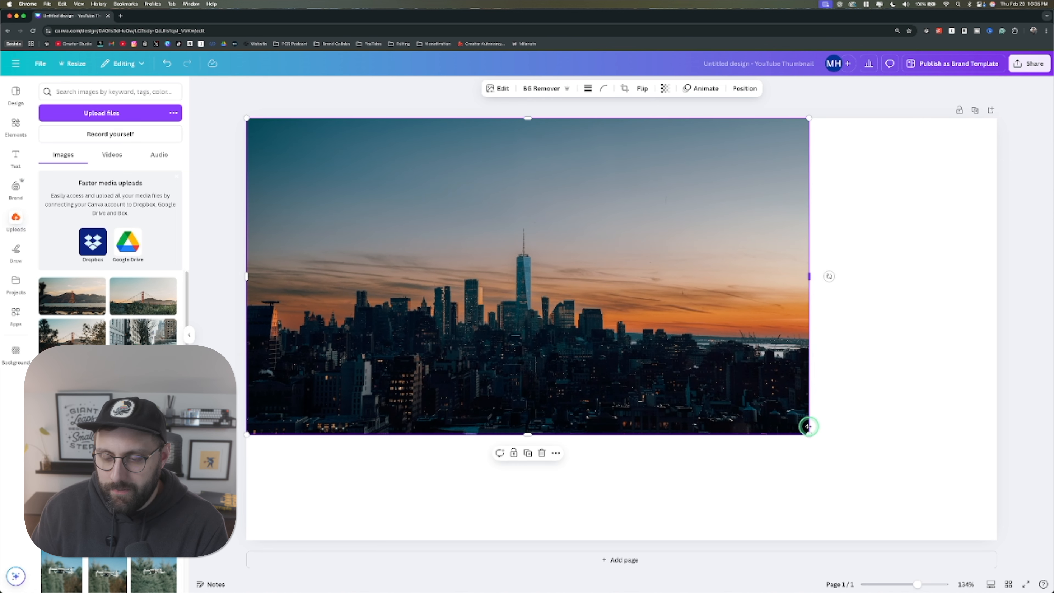
drag(808, 433, 1001, 535)
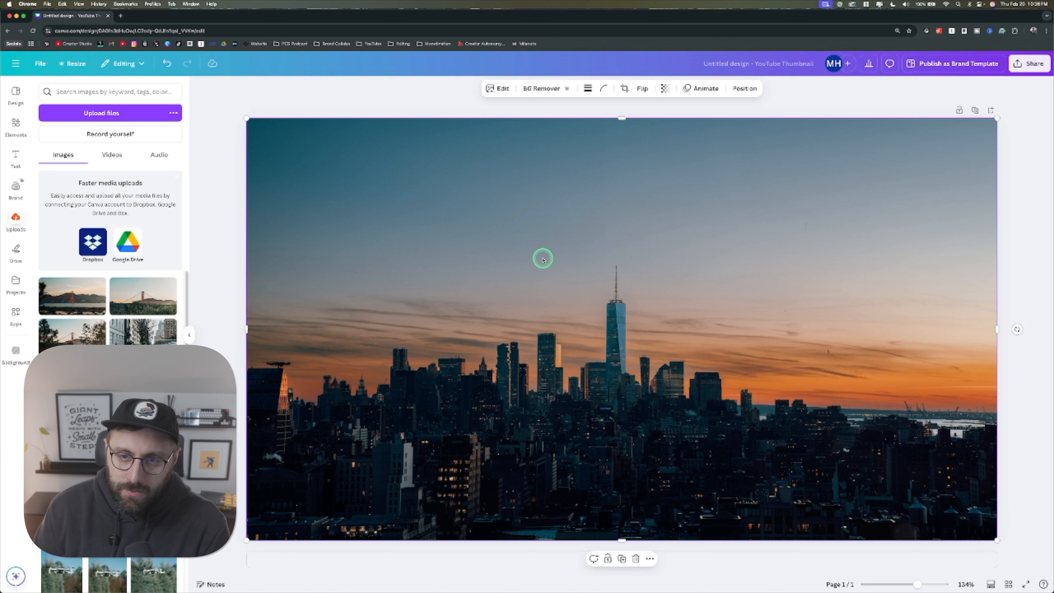
Step: Duplicate the full-page skyline photo and align the copy exactly over the original
right_click(588, 228)
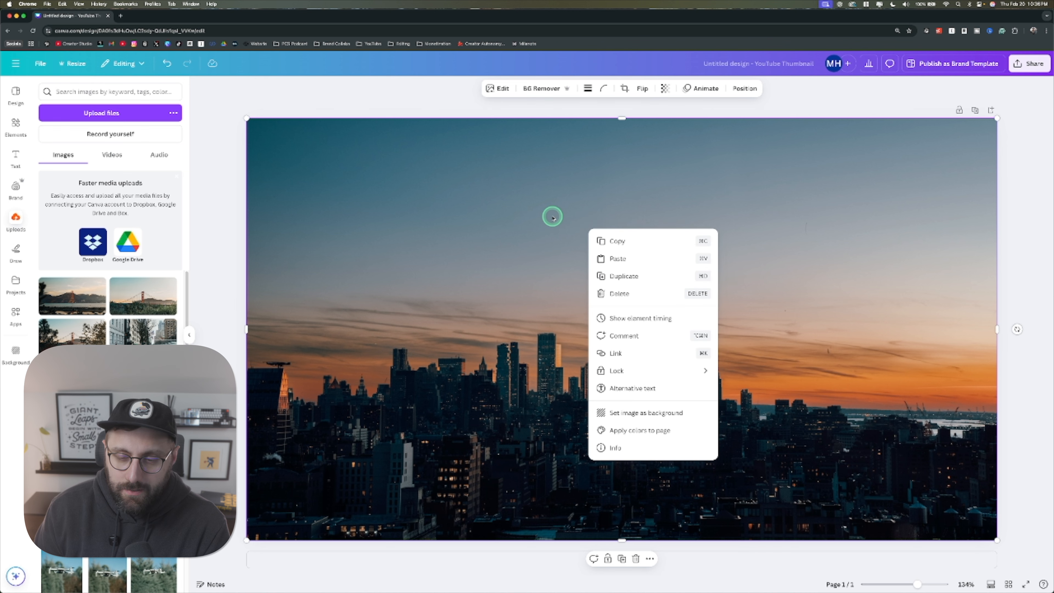
click(538, 254)
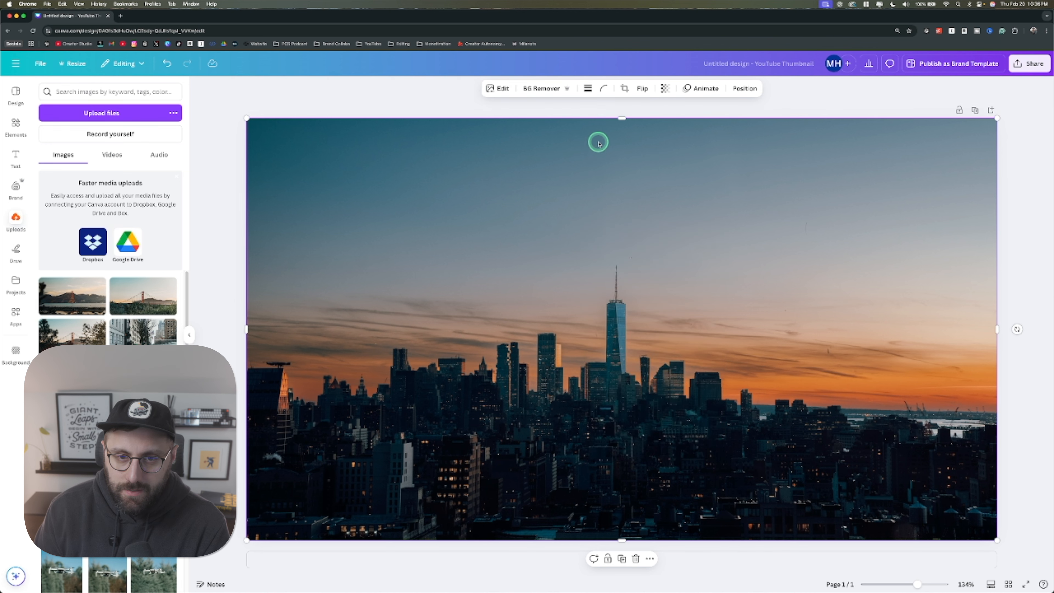
click(421, 112)
click(466, 183)
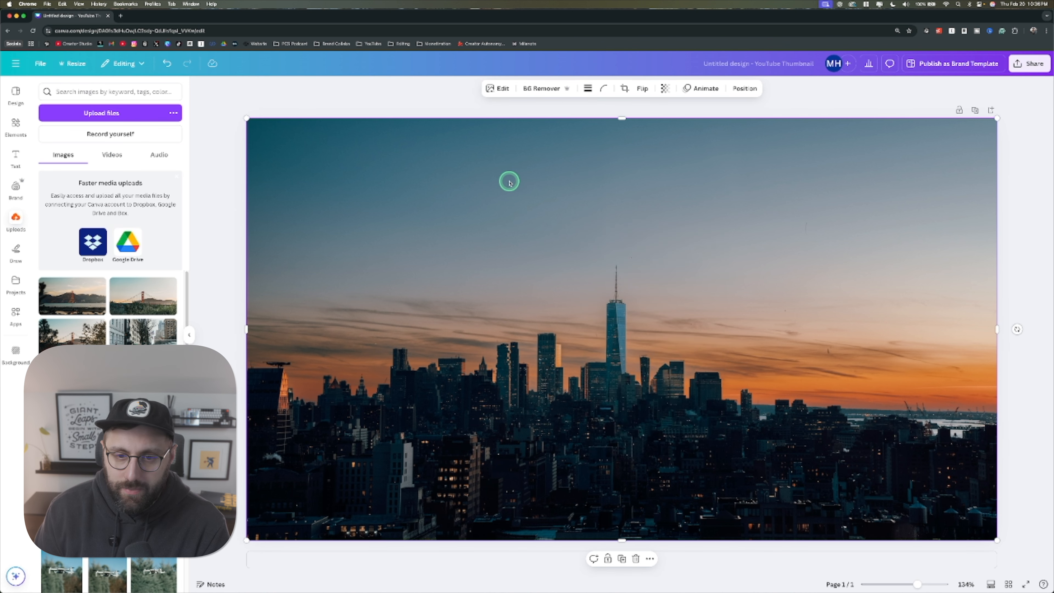
right_click(576, 188)
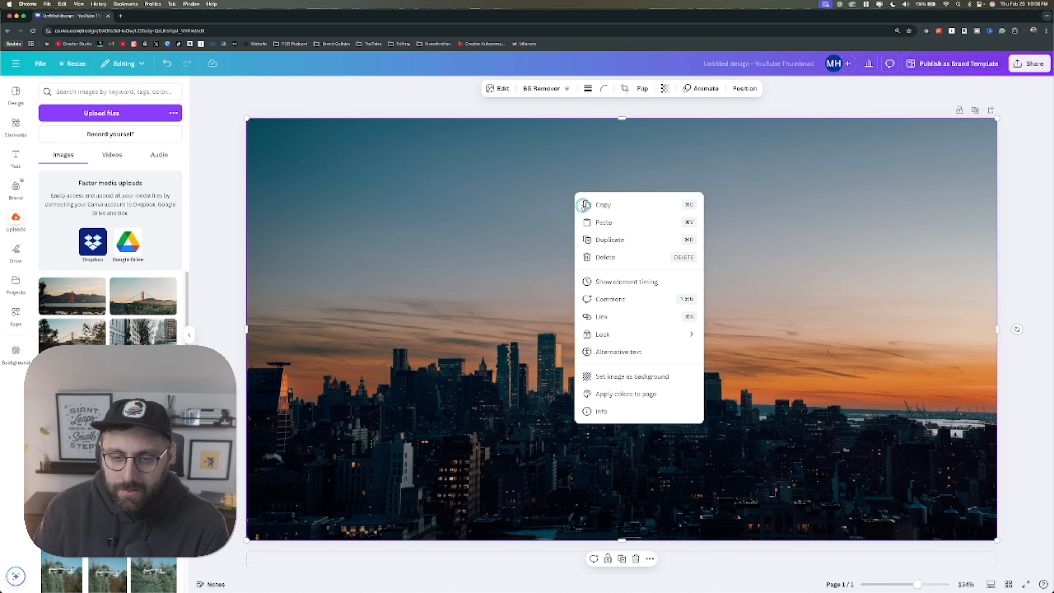
click(617, 238)
drag(713, 303, 642, 319)
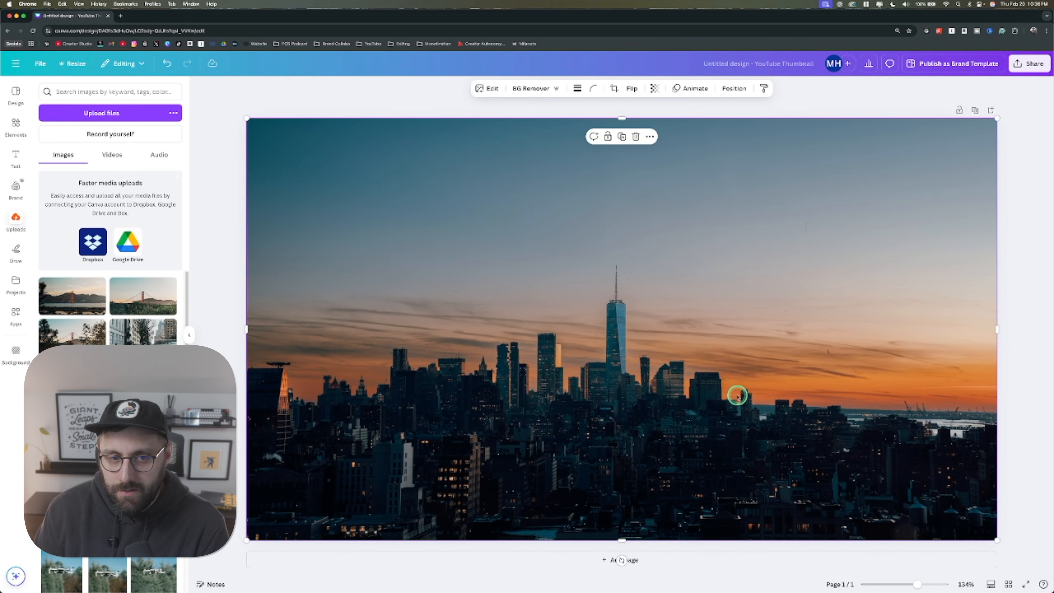
mouse_move(730, 402)
mouse_down()
mouse_move(843, 488)
mouse_move(909, 396)
mouse_move(975, 396)
mouse_move(614, 377)
mouse_move(666, 398)
mouse_move(732, 403)
mouse_up()
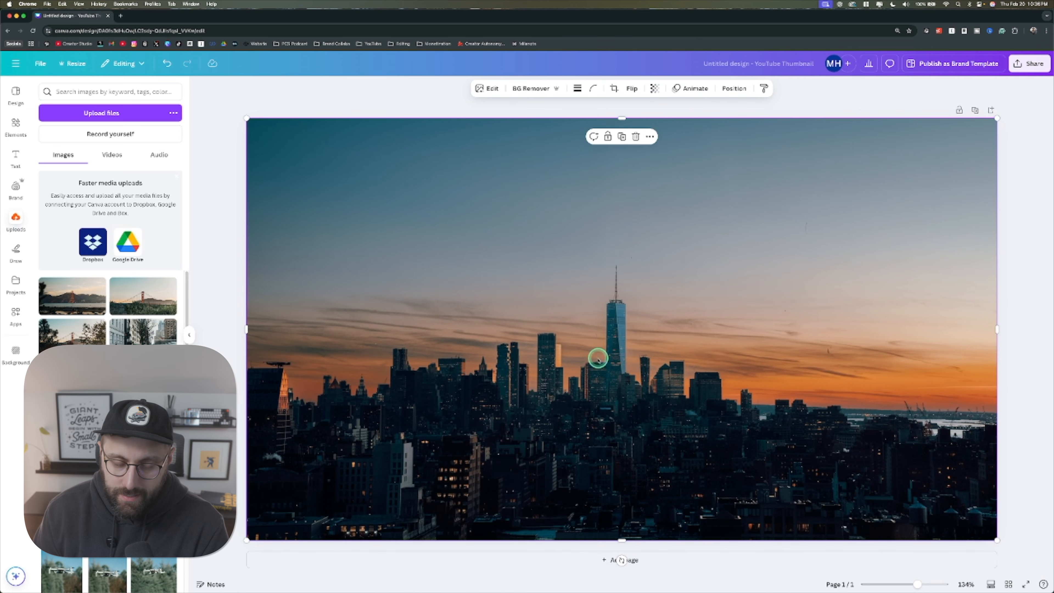
Step: Move the duplicate skyline photo aside toward the page's lower-right corner and set the original photo as the page background
drag(535, 330, 1052, 492)
click(441, 278)
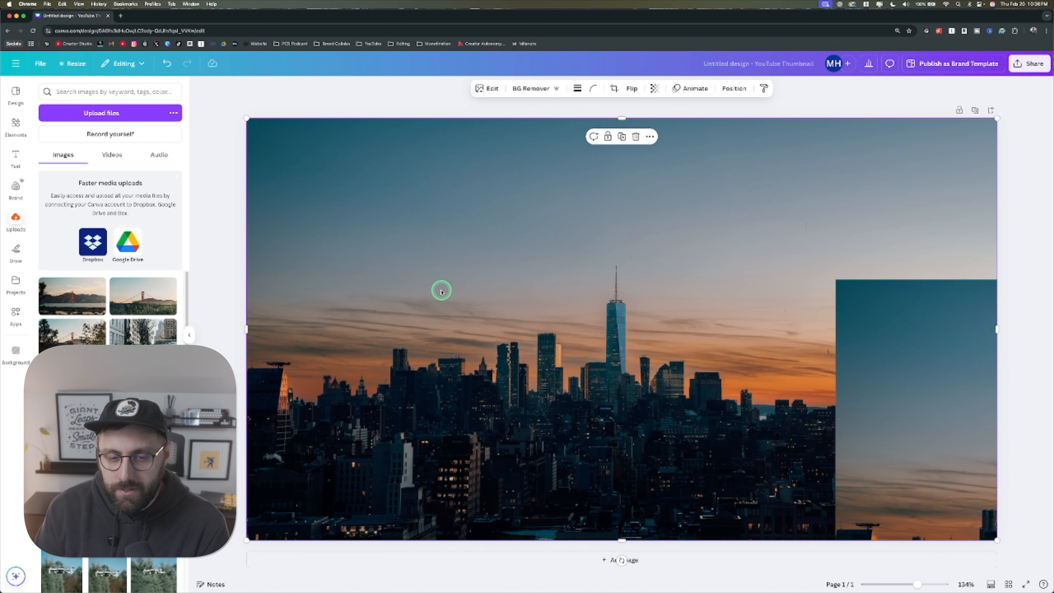
right_click(464, 268)
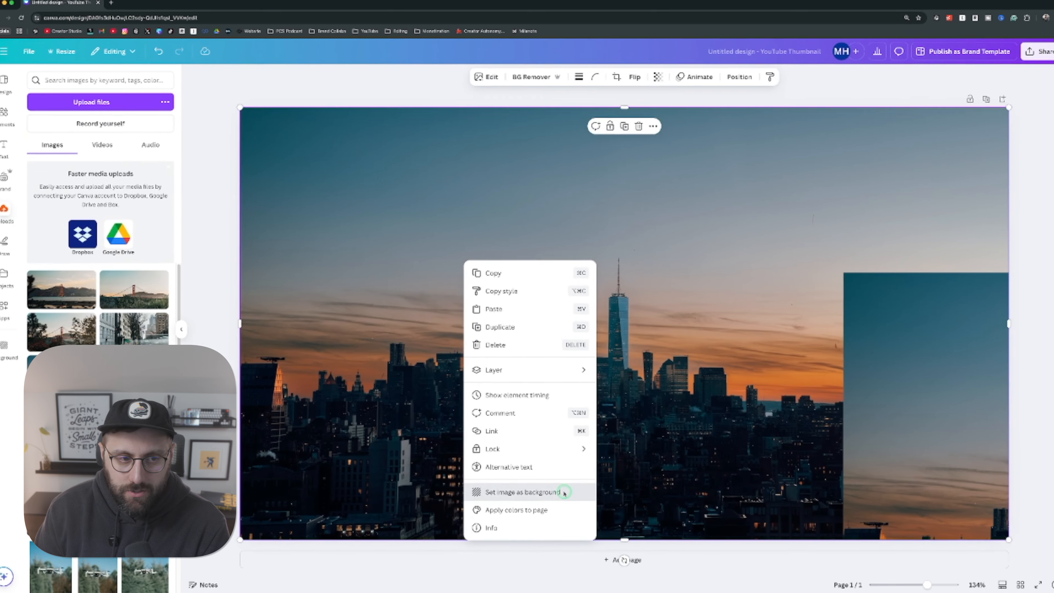
click(564, 492)
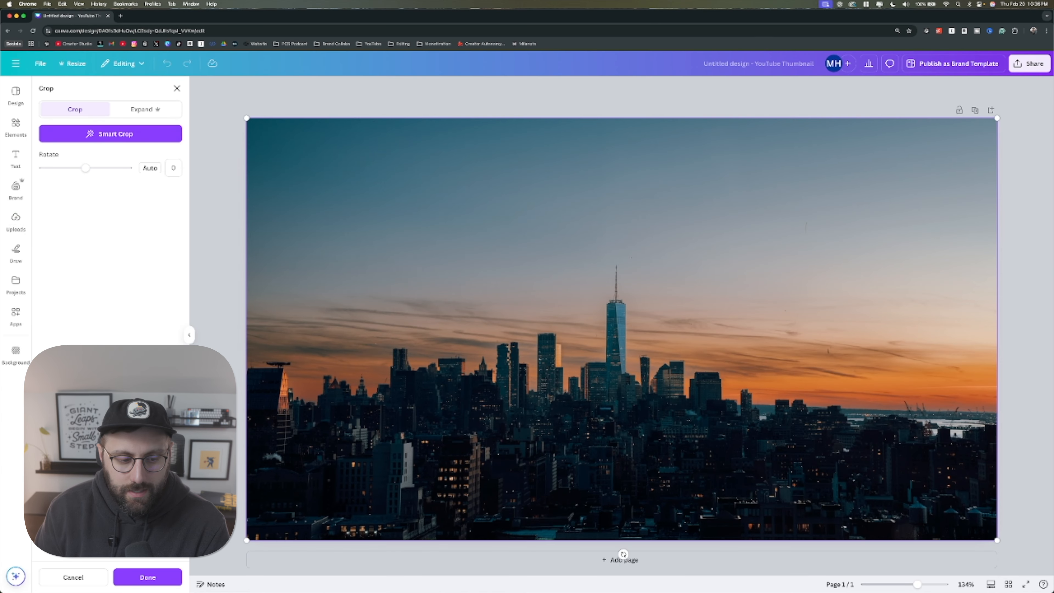
click(77, 575)
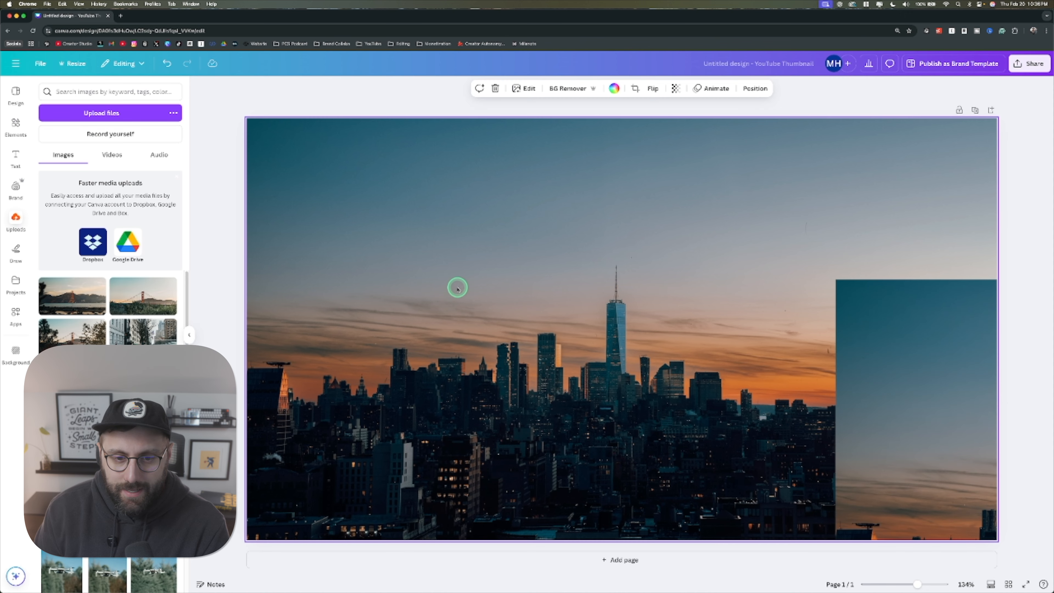
Step: Move the duplicate skyline photo back over the background so that it covers the full page
drag(453, 261, 421, 278)
drag(441, 301, 502, 279)
drag(529, 372, 580, 391)
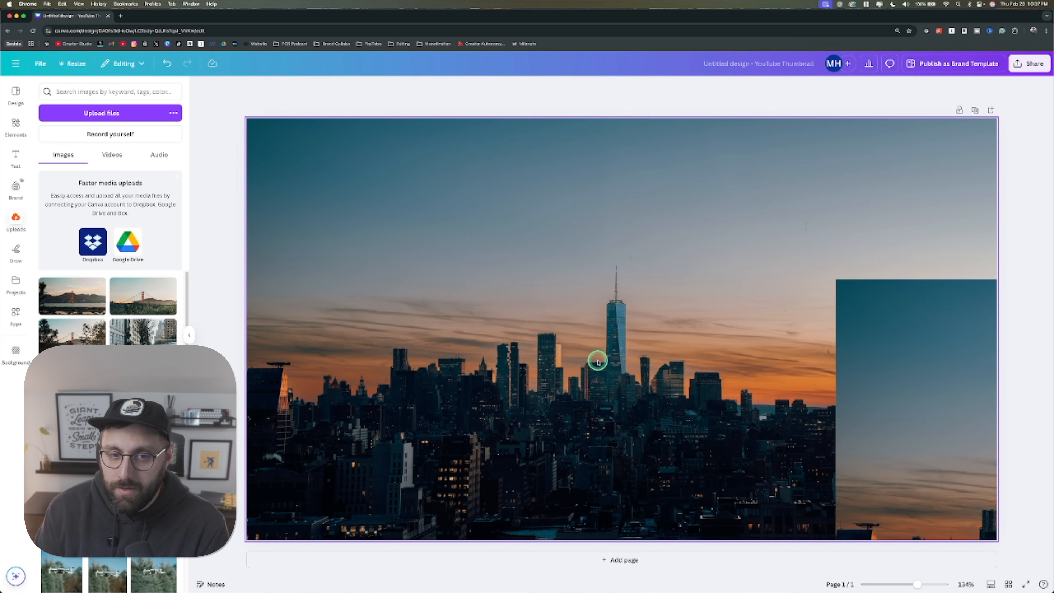
drag(916, 419, 405, 272)
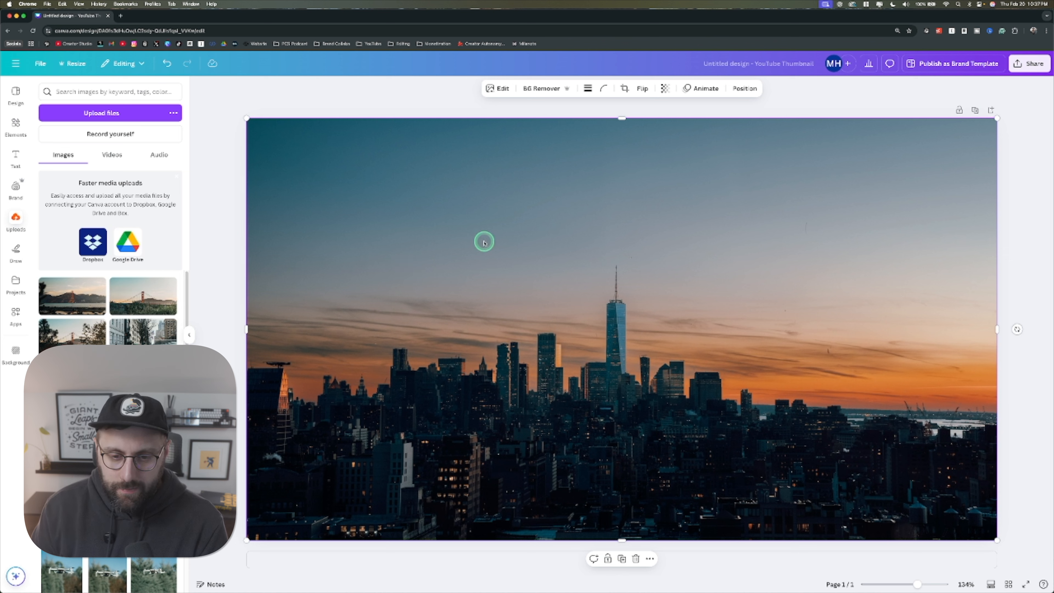
click(430, 153)
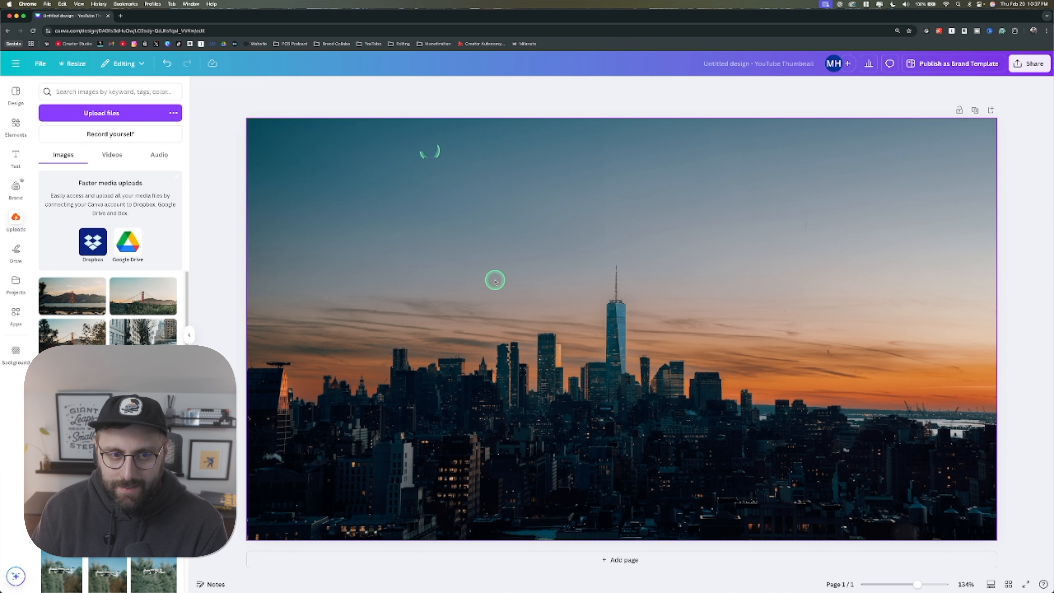
mouse_move(498, 303)
mouse_down()
mouse_move(542, 369)
mouse_move(497, 316)
mouse_up()
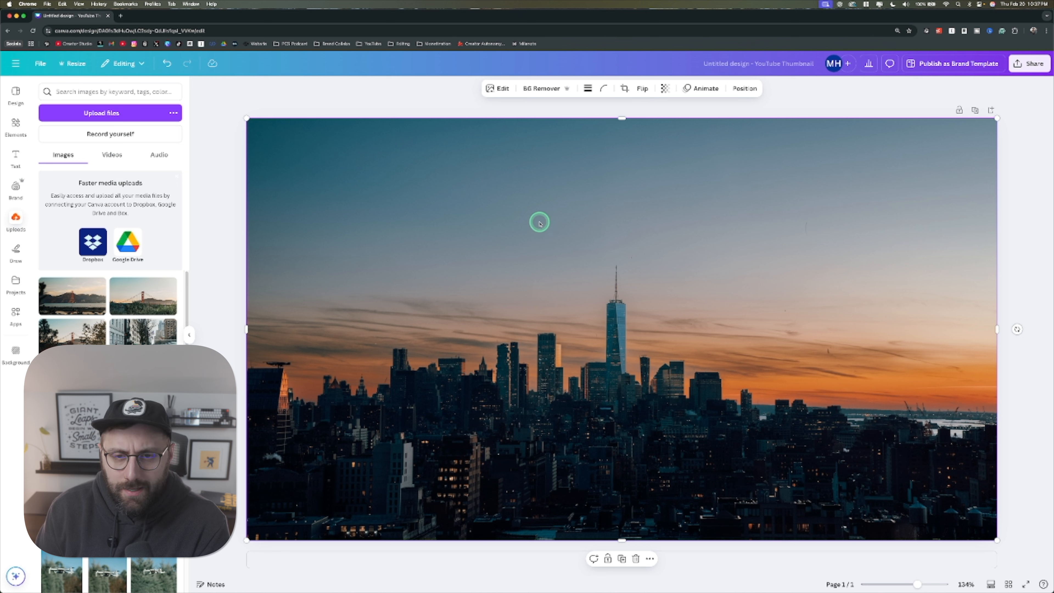
Step: Remove the background from the duplicate skyline photo that covers the page
click(541, 90)
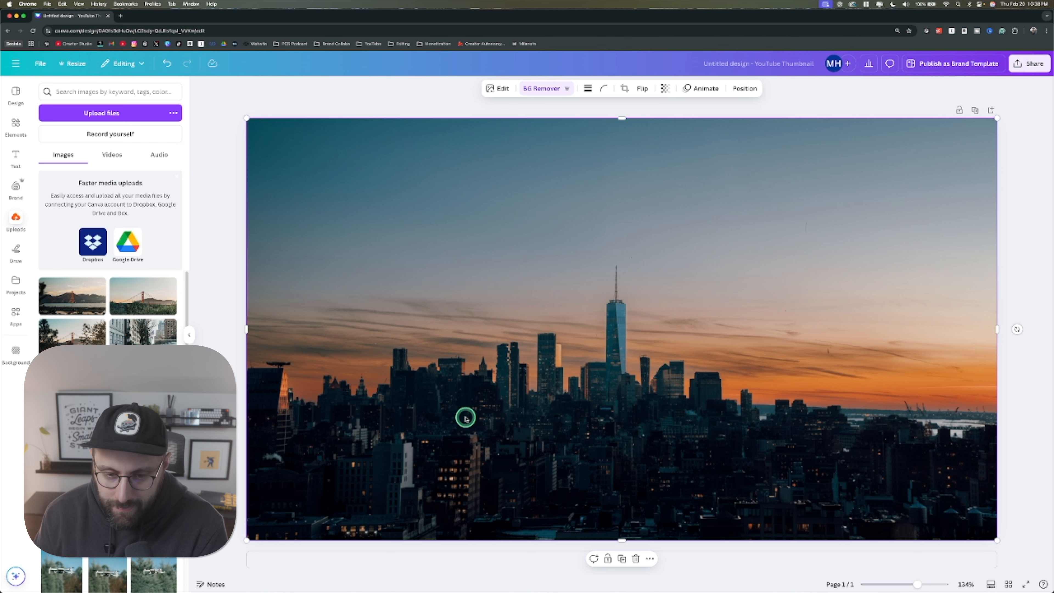
mouse_move(518, 432)
mouse_down()
mouse_move(647, 373)
mouse_move(546, 270)
mouse_move(459, 312)
mouse_move(507, 430)
mouse_move(575, 375)
mouse_move(518, 410)
mouse_move(536, 387)
mouse_move(516, 415)
mouse_move(551, 370)
mouse_move(544, 415)
mouse_move(522, 435)
mouse_up()
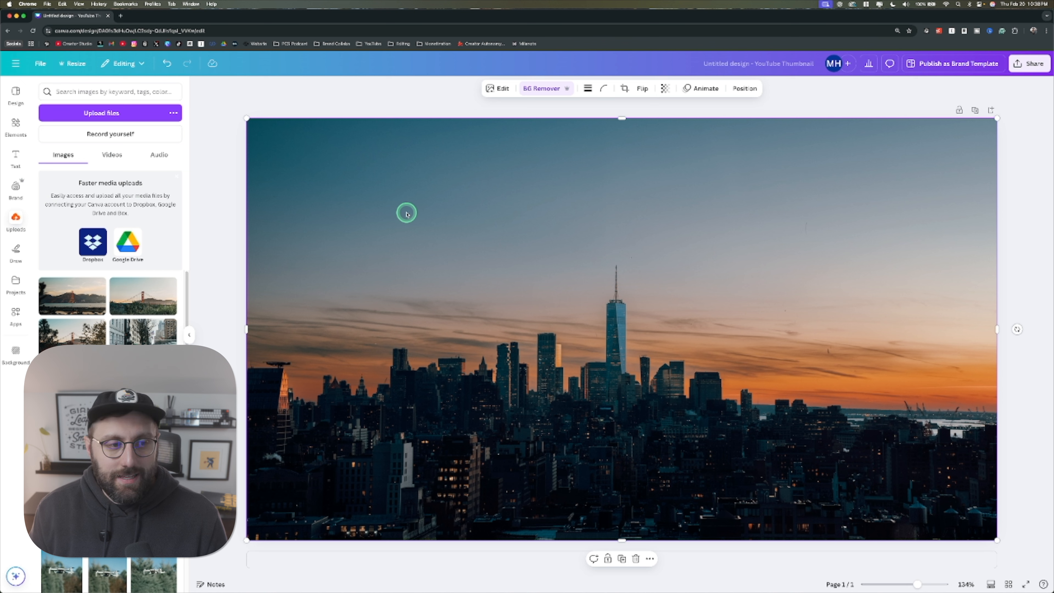
Step: Add a heading text box to the page and set its font to Horizon
click(16, 157)
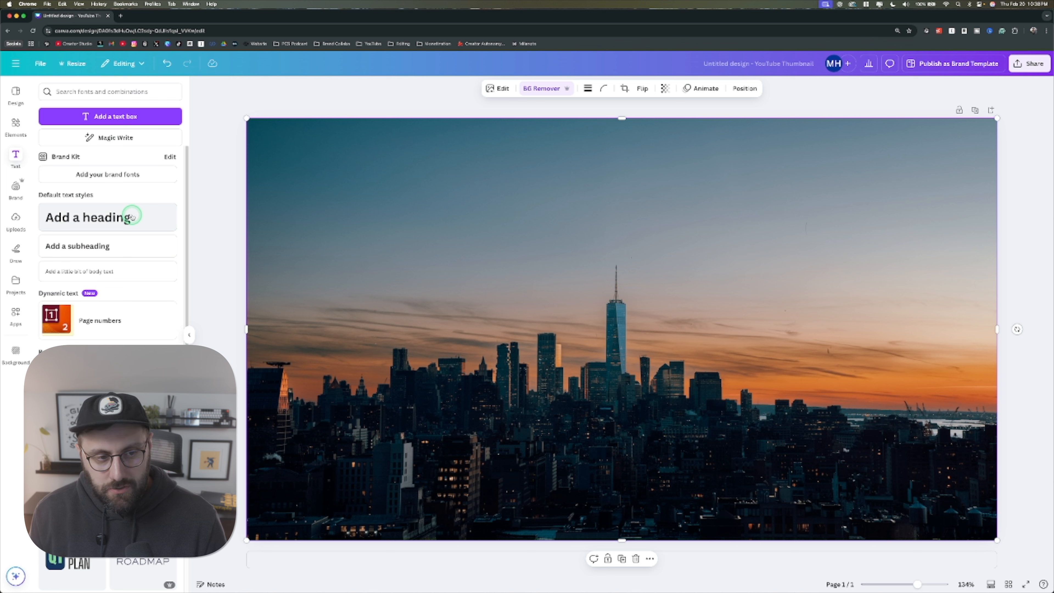
click(132, 217)
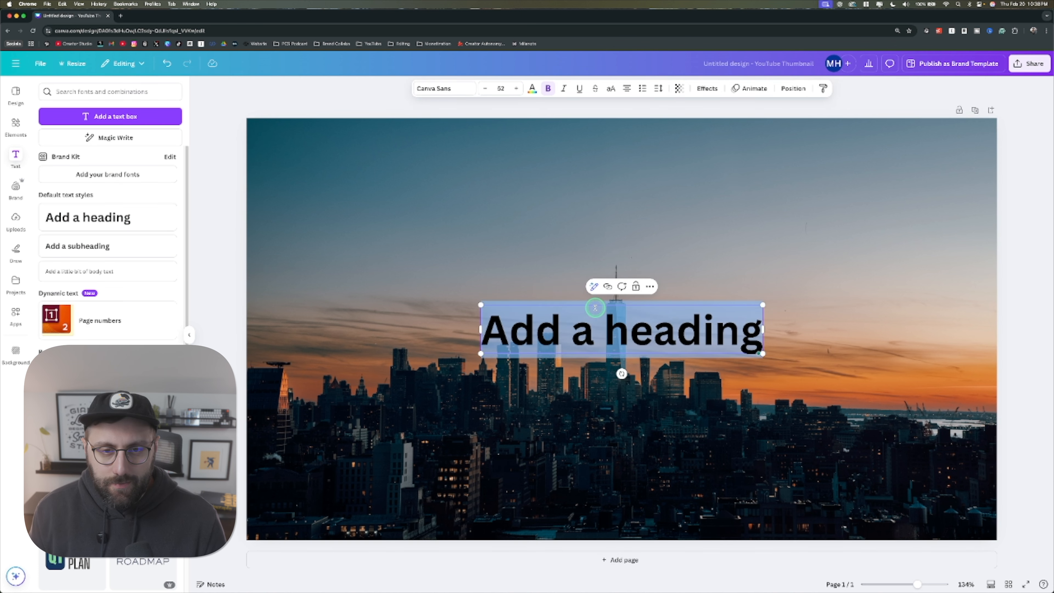
click(450, 88)
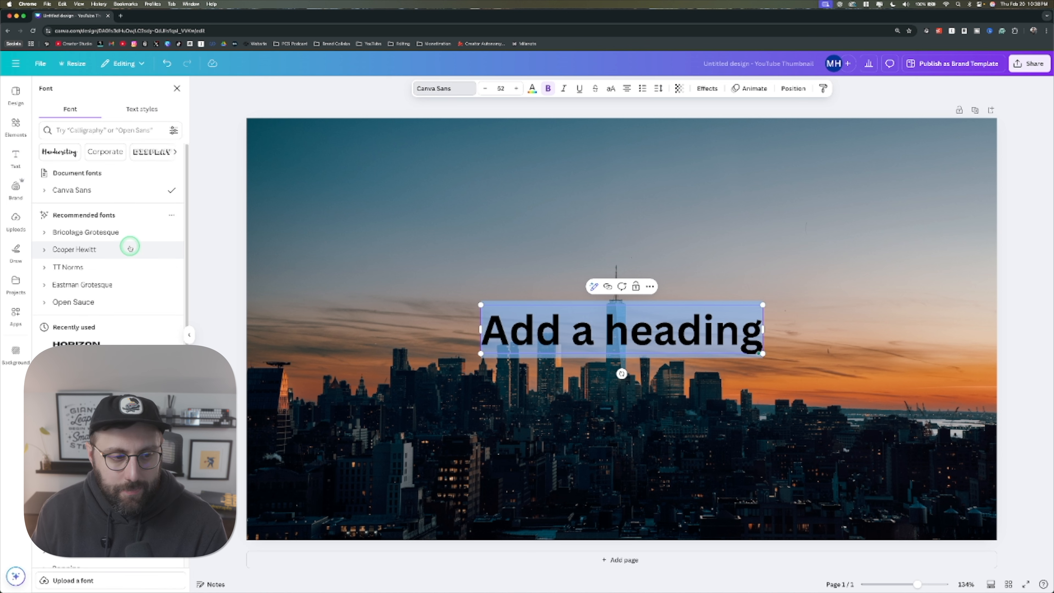
scroll(130, 249, down, 10)
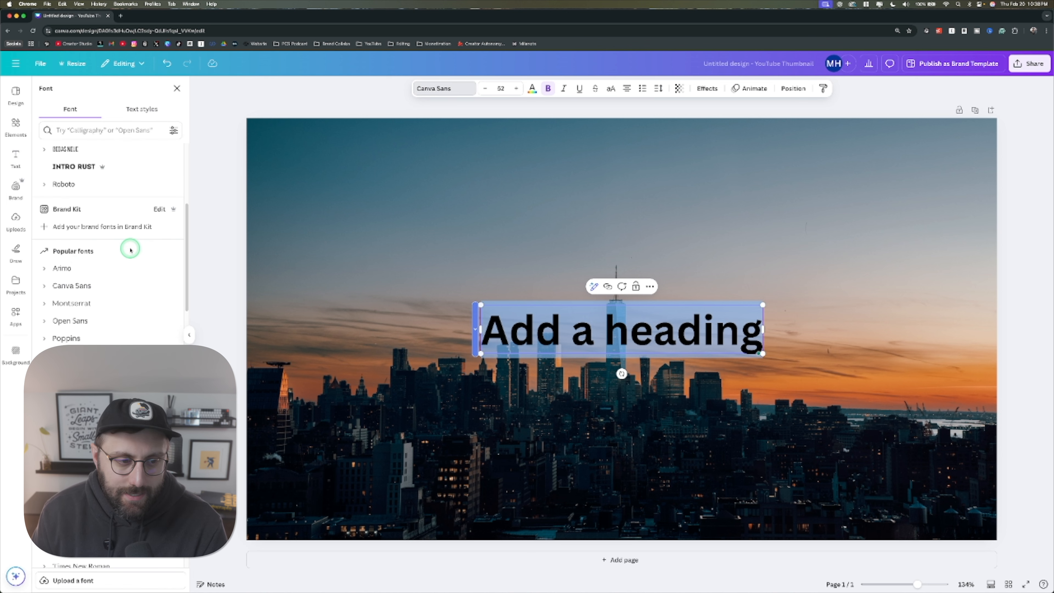
scroll(130, 249, down, 10)
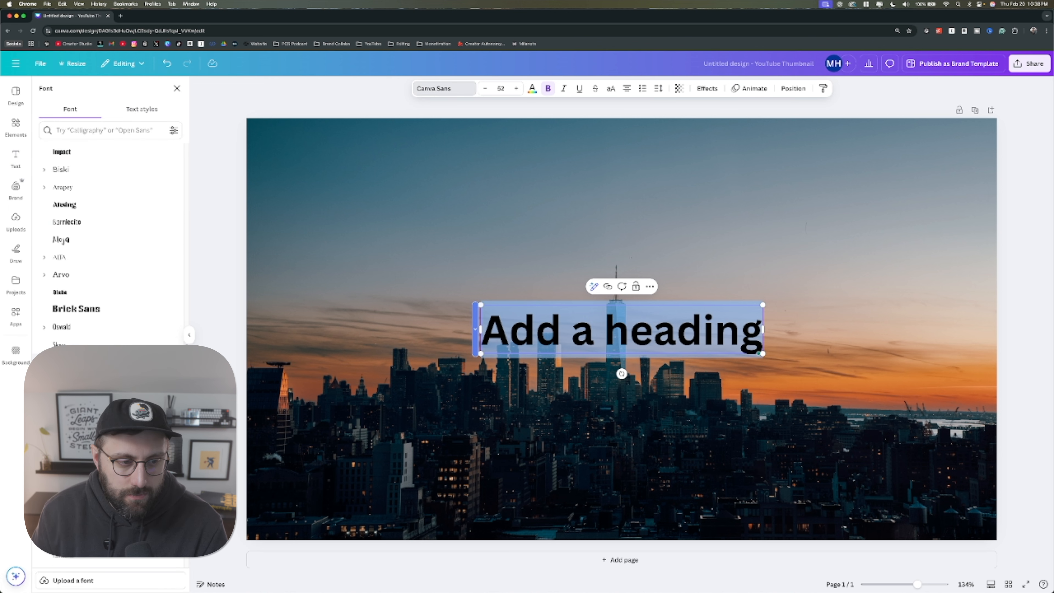
scroll(108, 244, down, 10)
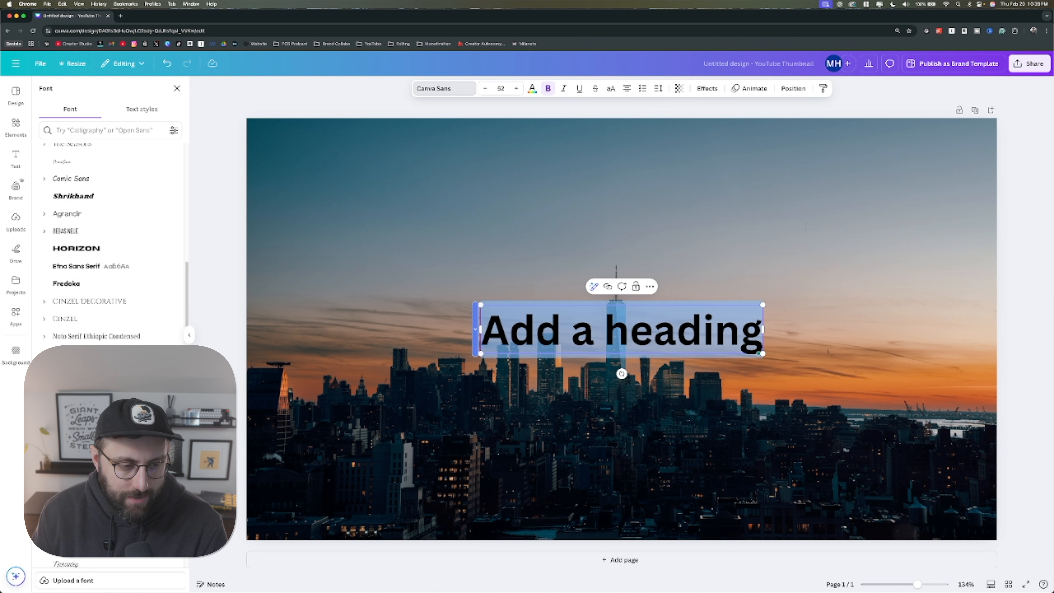
scroll(108, 245, down, 6)
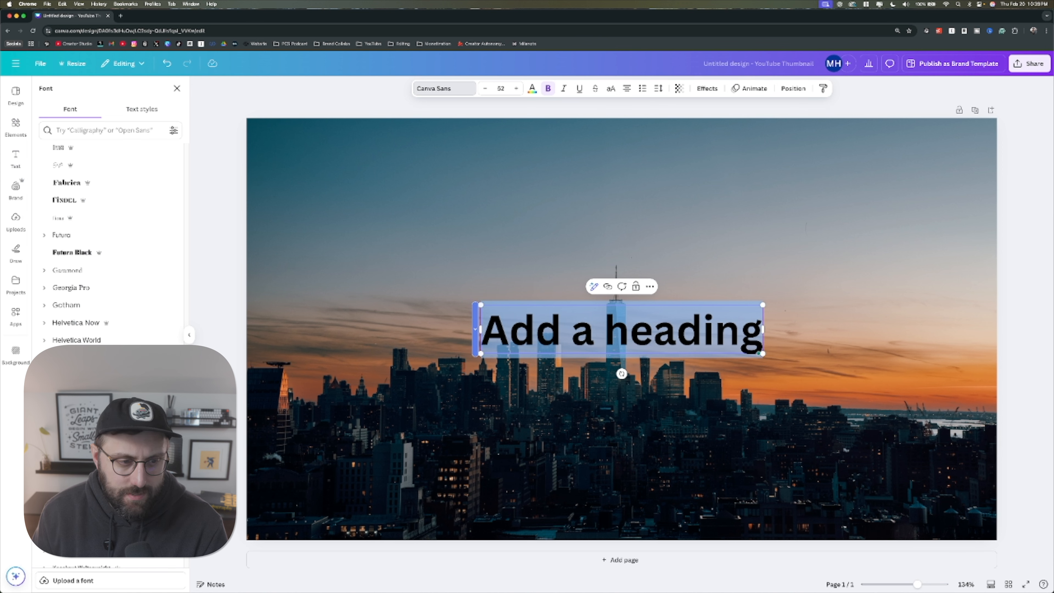
scroll(87, 353, up, 12)
scroll(108, 245, up, 10)
scroll(99, 332, up, 8)
scroll(99, 332, up, 2)
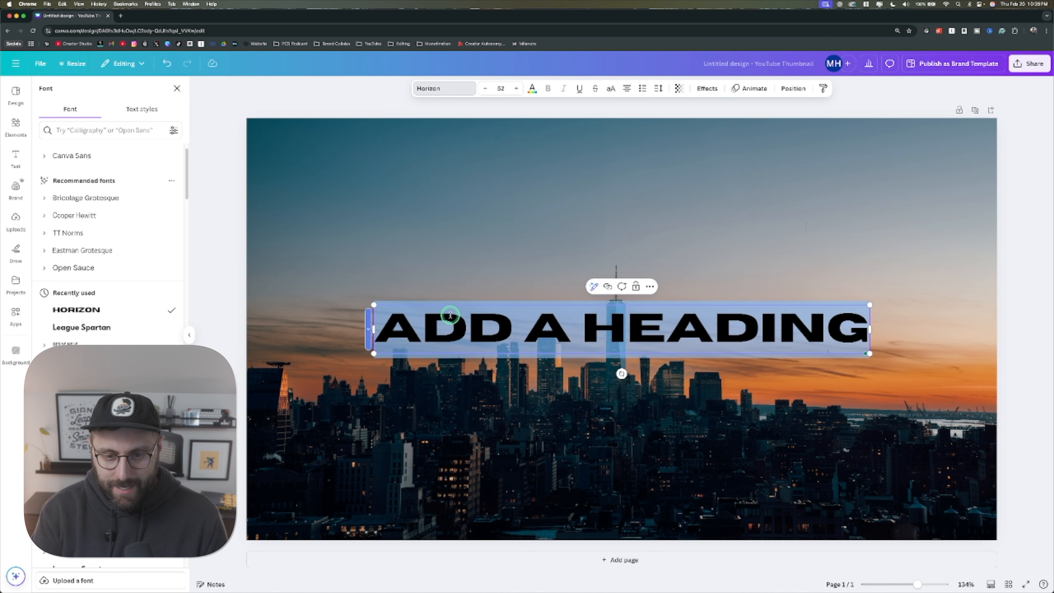
Step: Replace the heading's placeholder text with "TEXT BEHIND" and colour it yellow
text(TEXT BEHIND)
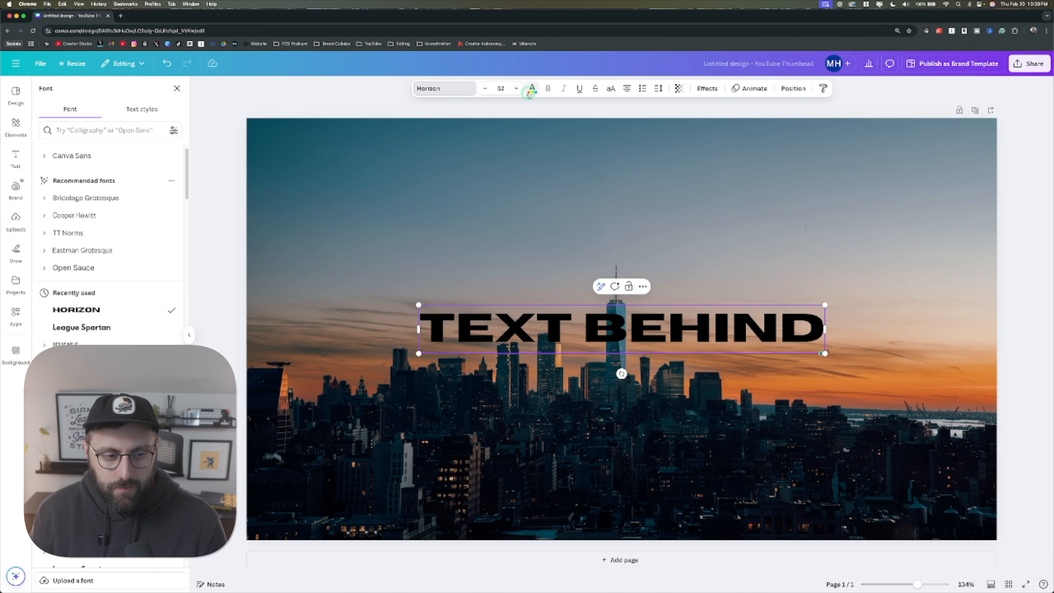
click(531, 89)
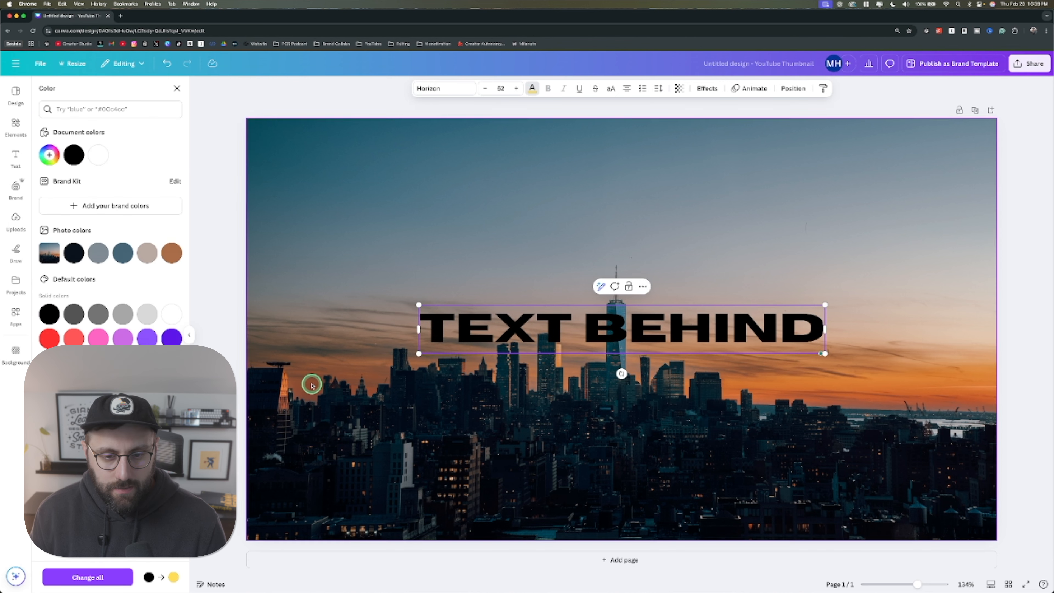
triple_click(458, 332)
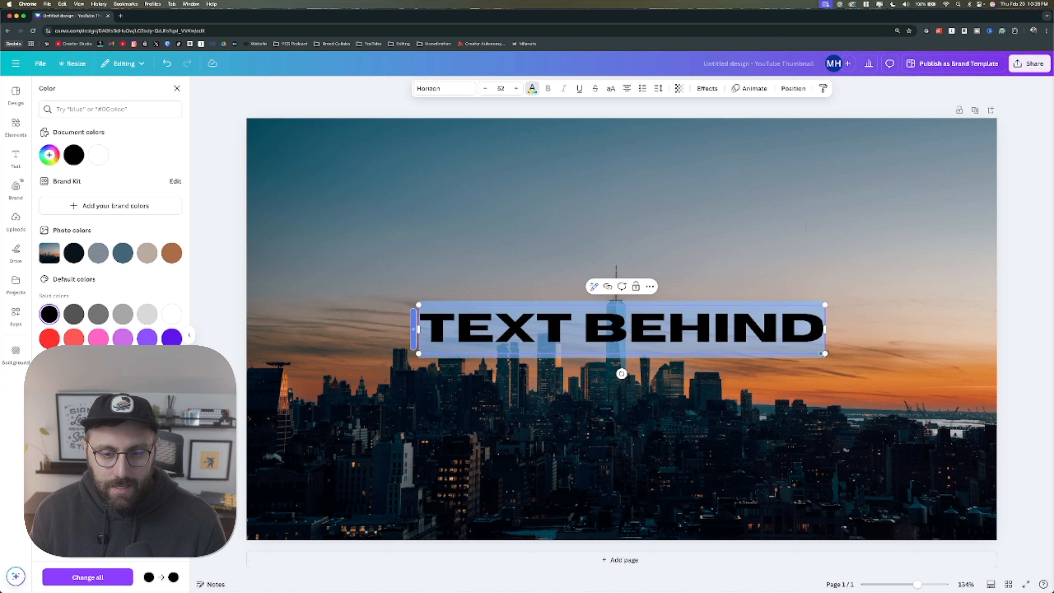
click(122, 387)
click(483, 423)
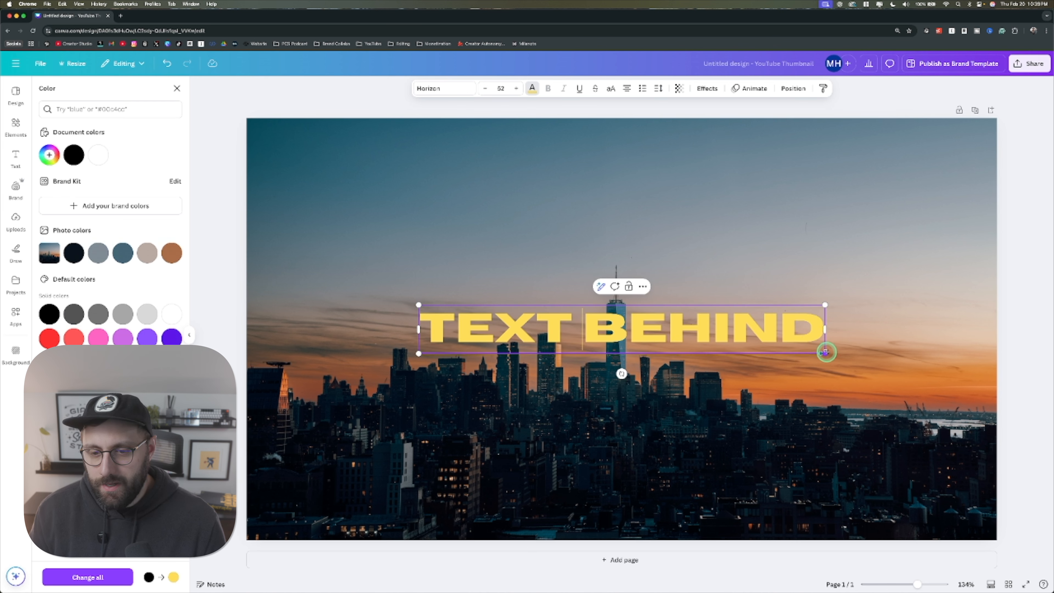
Step: Enlarge the TEXT BEHIND heading to about size 92 and move it across the tops of the skyscrapers
drag(826, 353, 977, 372)
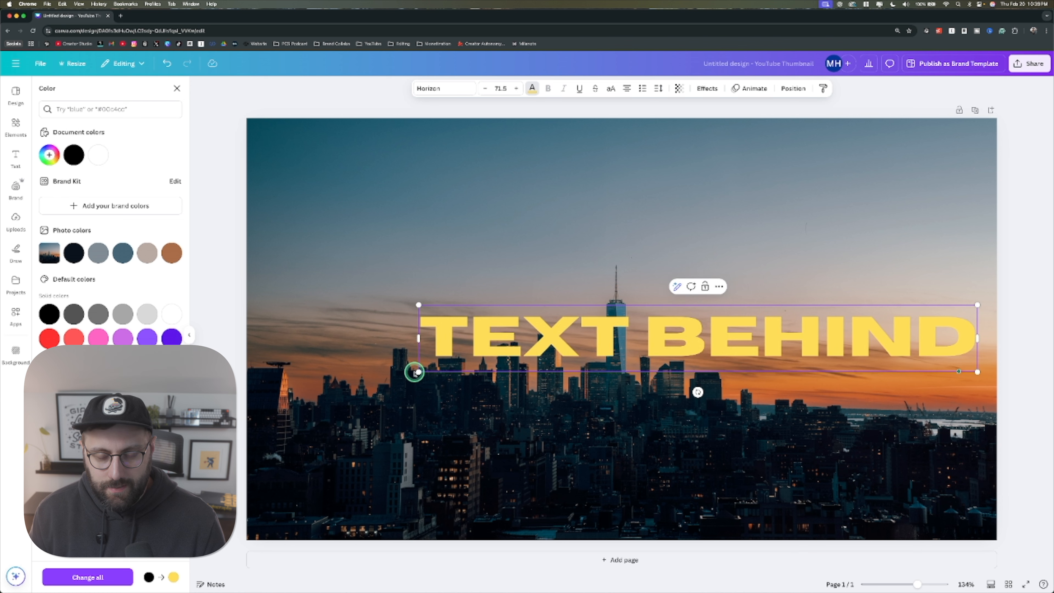
drag(419, 373, 264, 490)
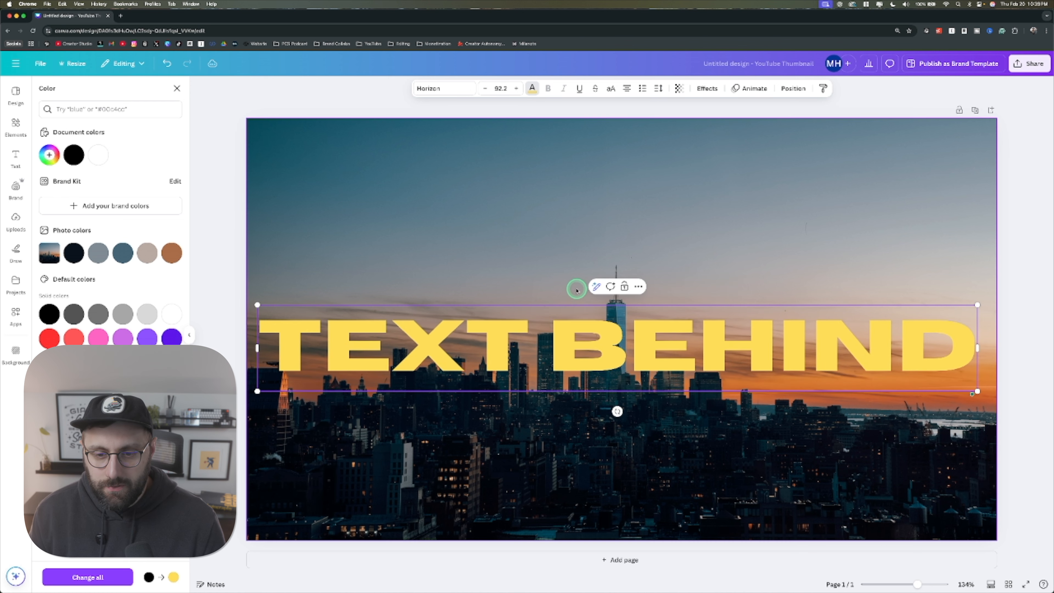
drag(590, 350, 577, 315)
click(570, 287)
click(547, 367)
drag(588, 353, 618, 321)
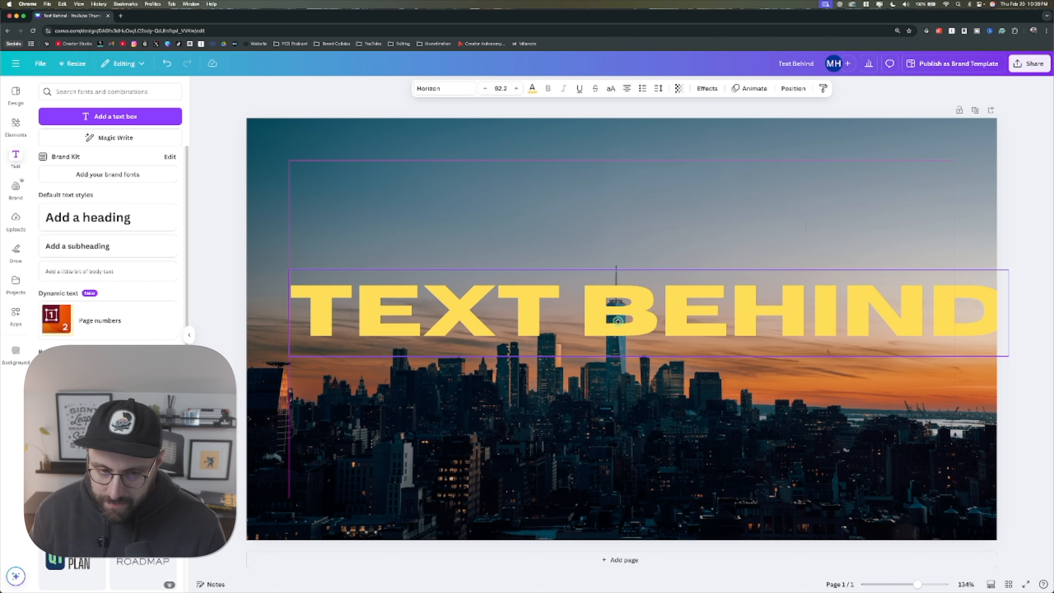
drag(618, 321, 617, 339)
click(803, 347)
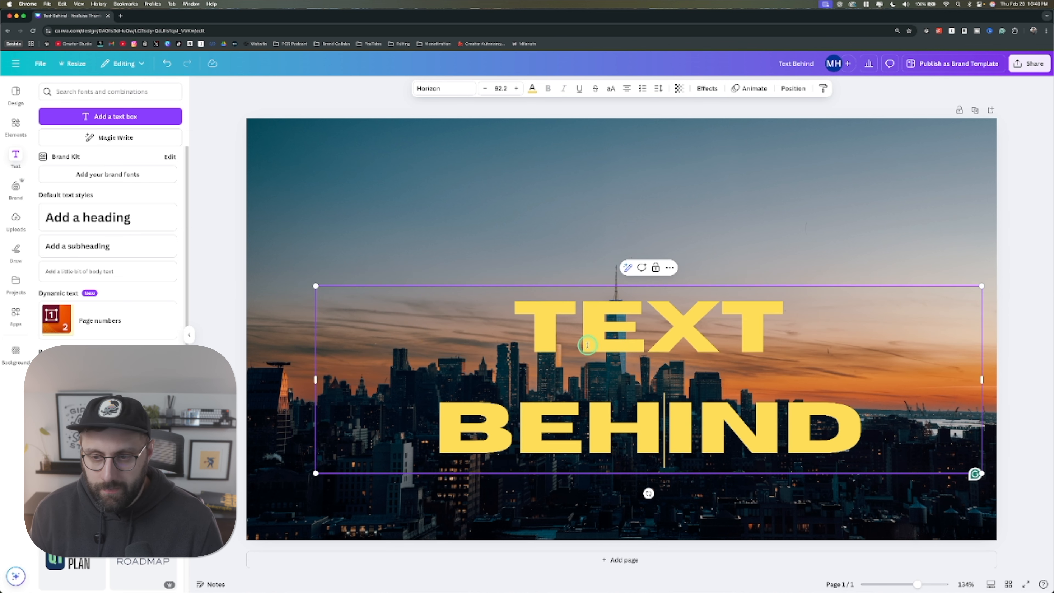
key(super+z)
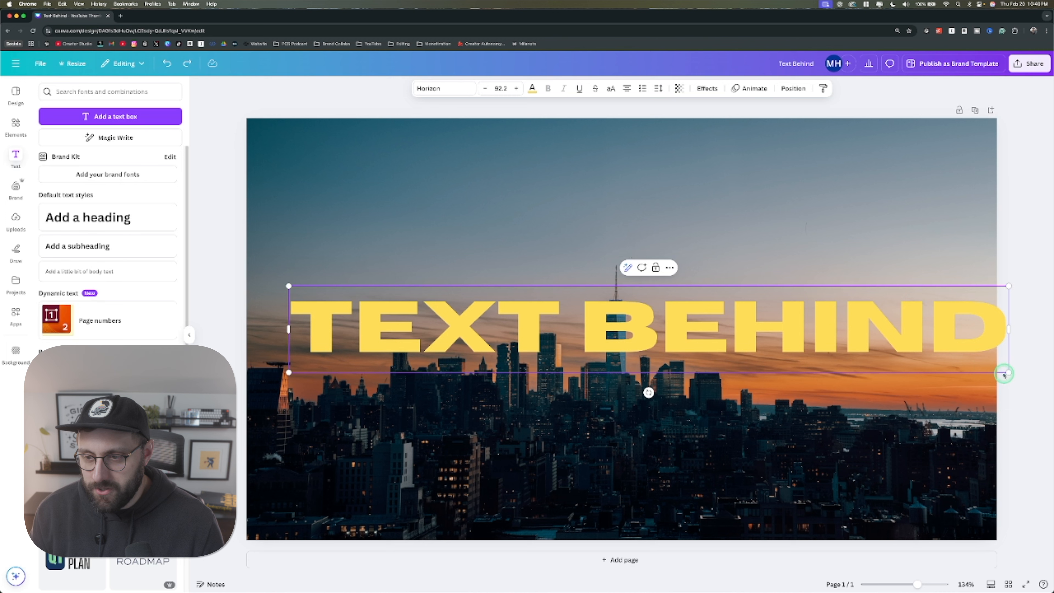
Step: Shrink the TEXT BEHIND heading to about size 85 and centre it on the page, overlapping the tallest towers
drag(1008, 372, 954, 366)
click(662, 310)
drag(660, 319, 589, 329)
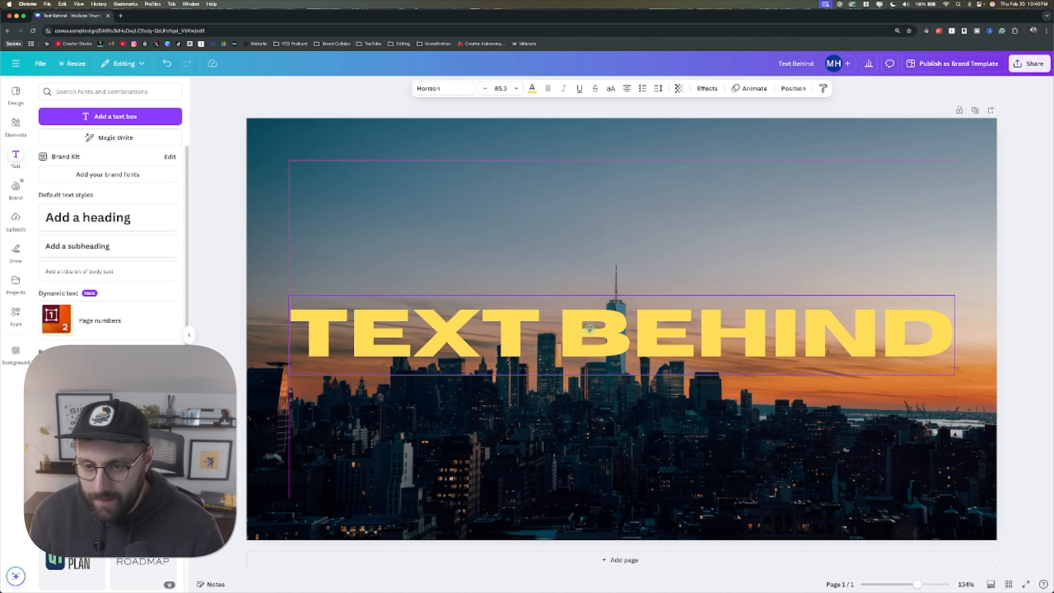
drag(590, 329, 587, 340)
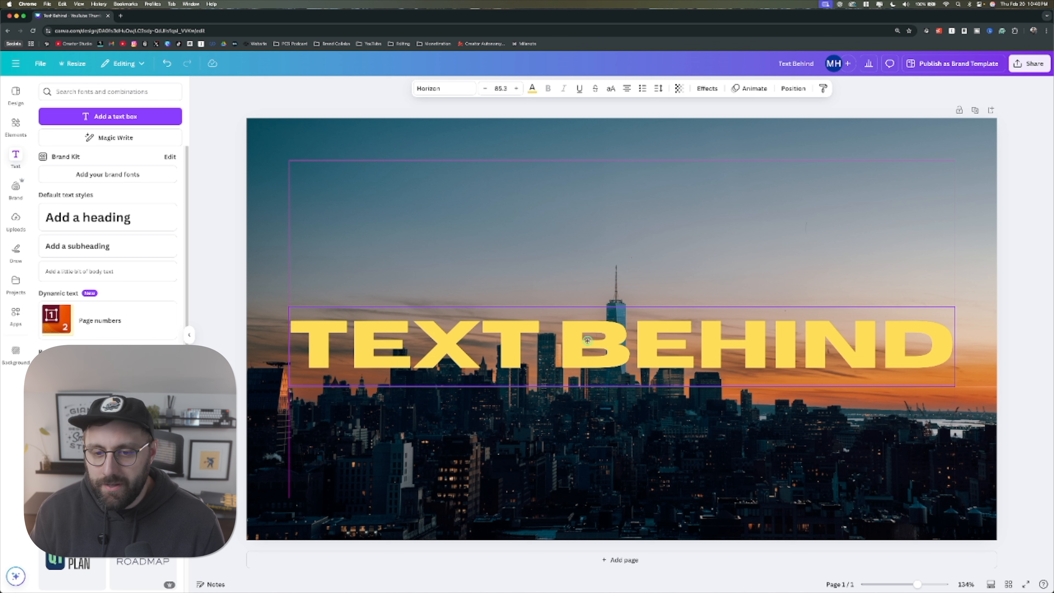
drag(587, 340, 586, 322)
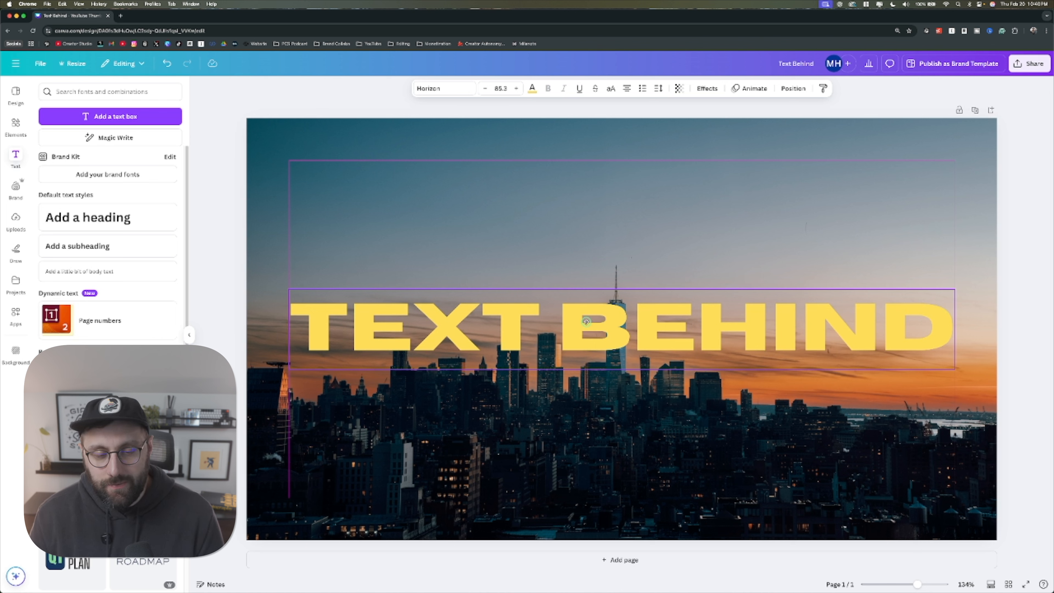
mouse_move(586, 322)
mouse_down()
mouse_move(586, 281)
mouse_move(585, 361)
mouse_move(587, 325)
mouse_up()
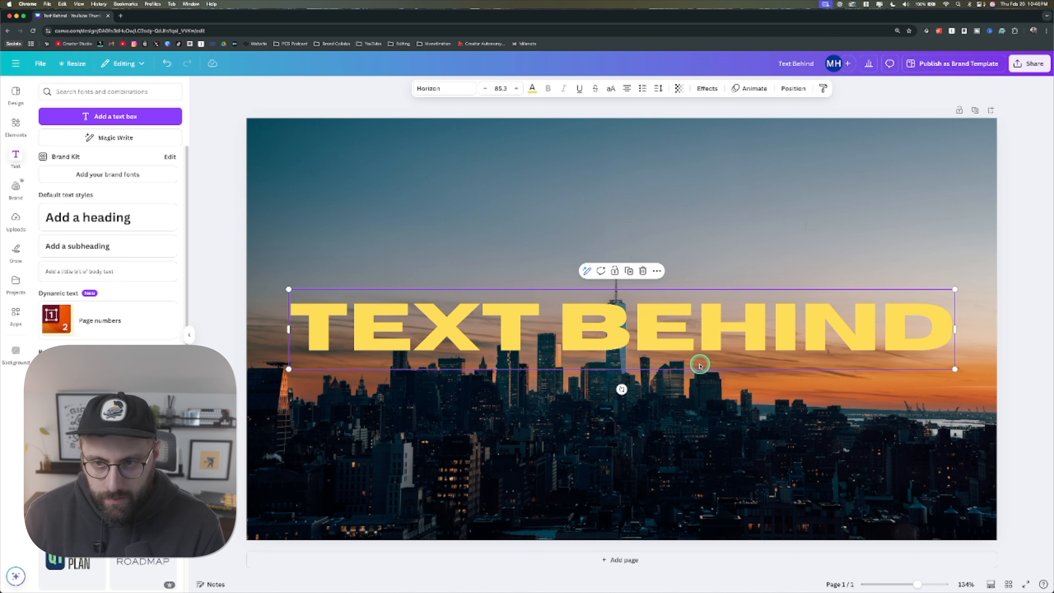
Step: Reorder the layers so the background-removed skyline photo sits above the TEXT BEHIND heading
click(720, 261)
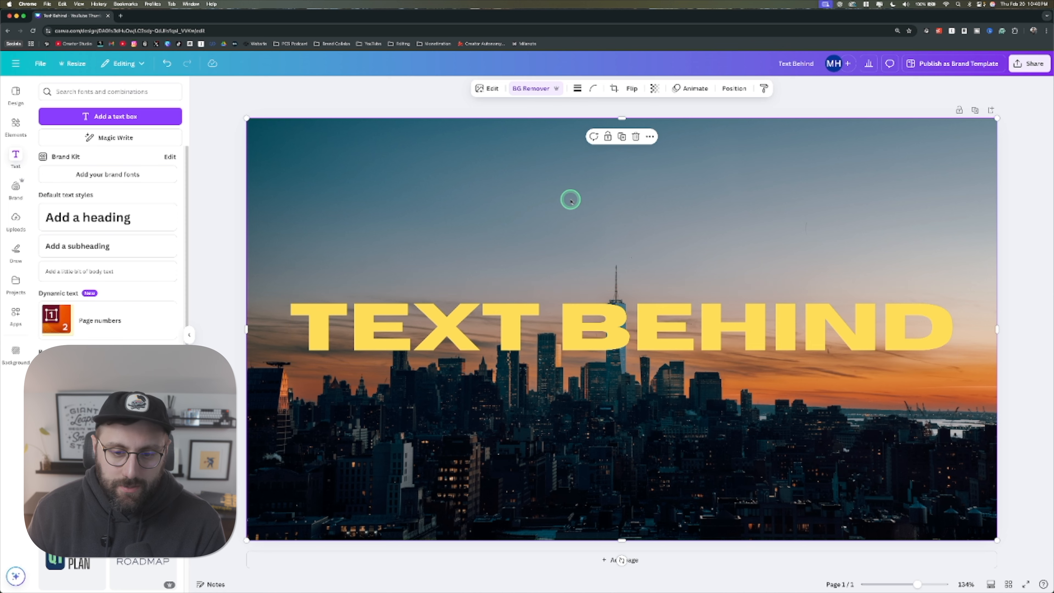
click(588, 307)
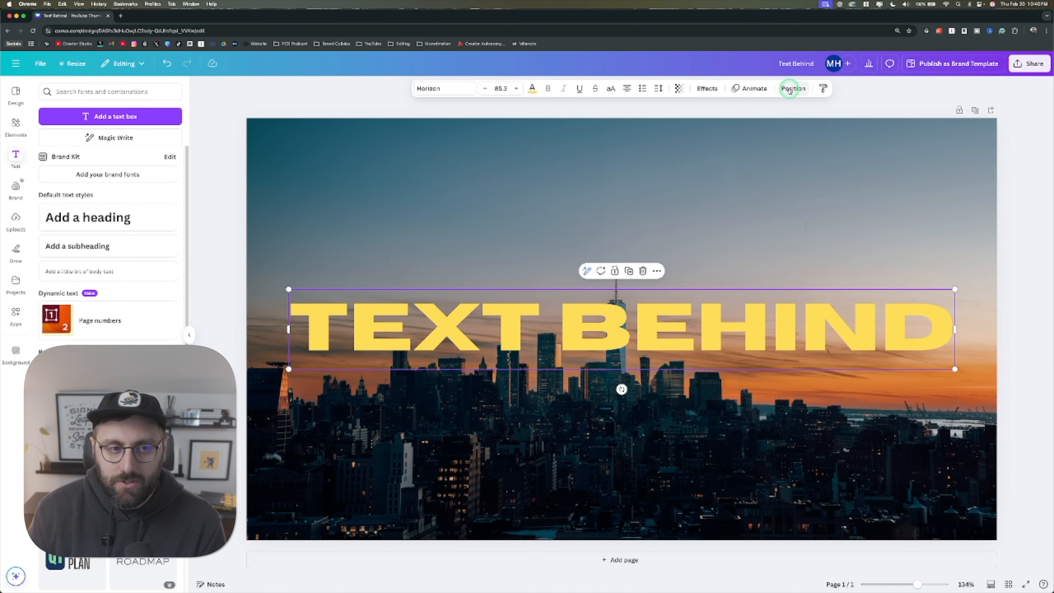
click(790, 88)
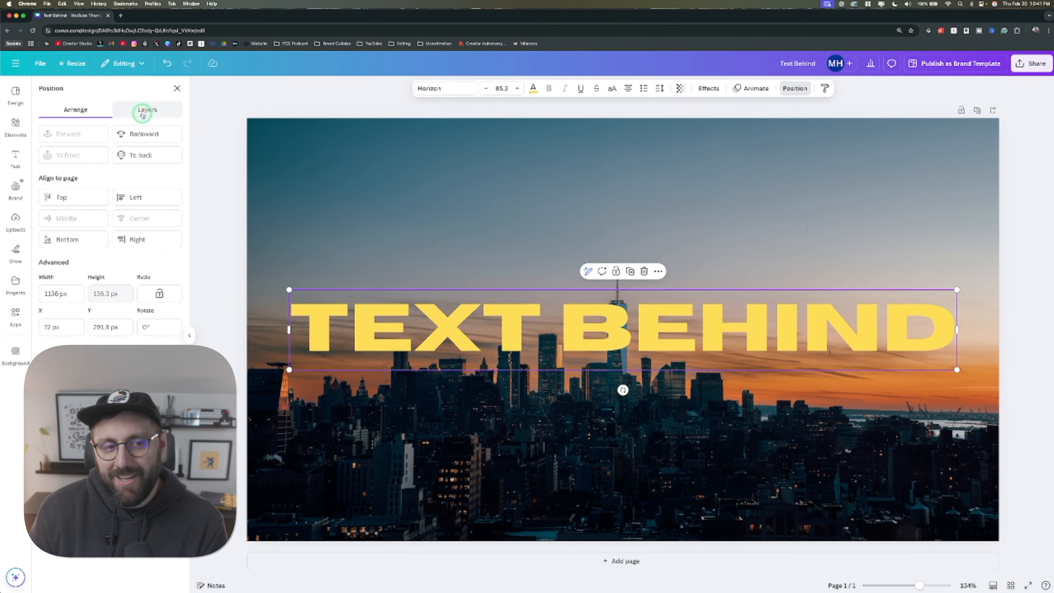
click(142, 114)
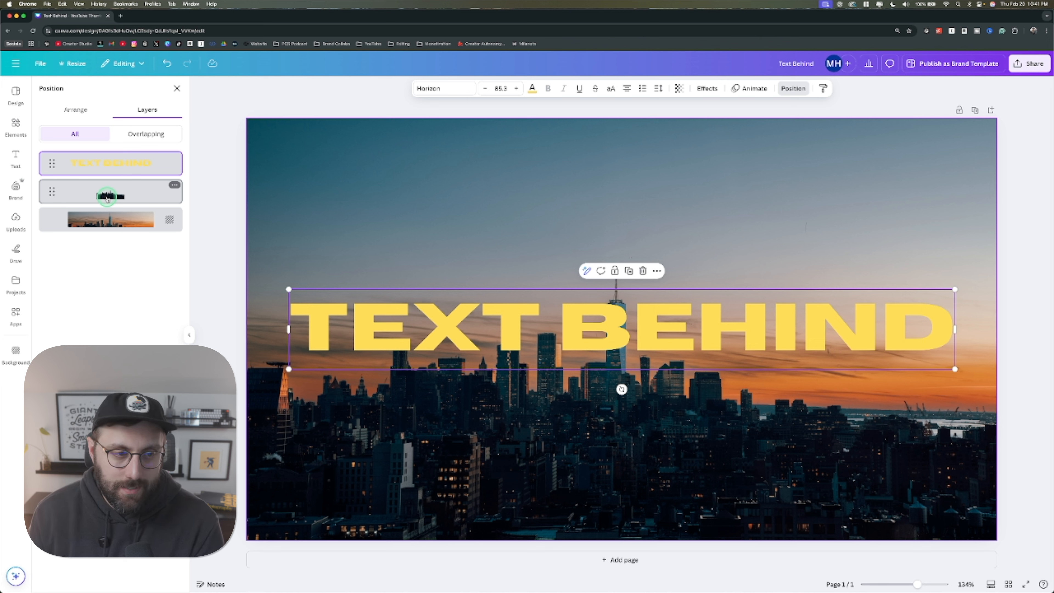
drag(107, 198, 107, 154)
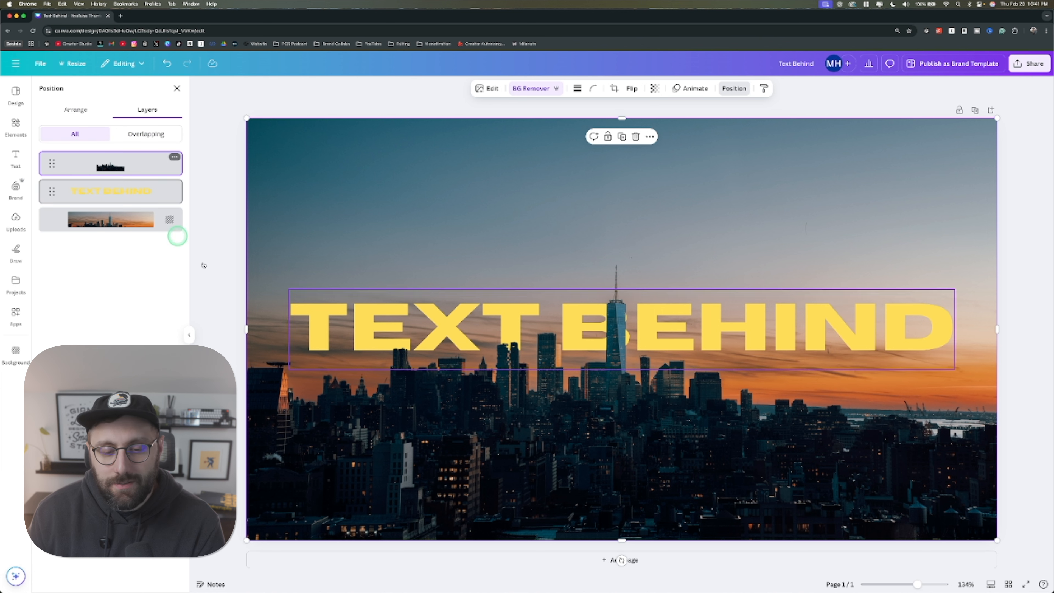
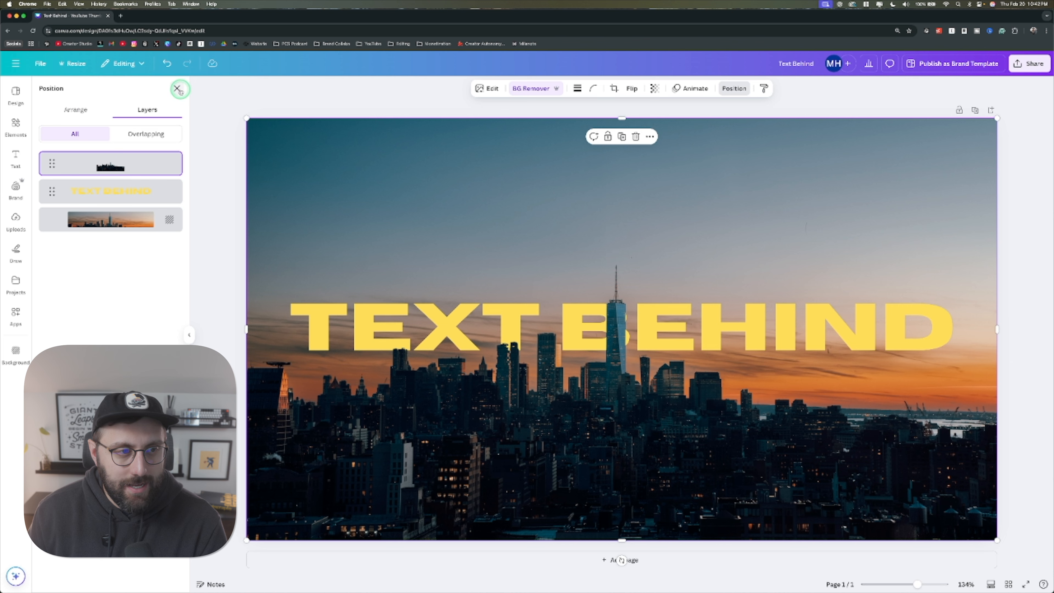
Step: Return to the home page, make a copy of the Text Behind design and open the copy for editing
click(6, 62)
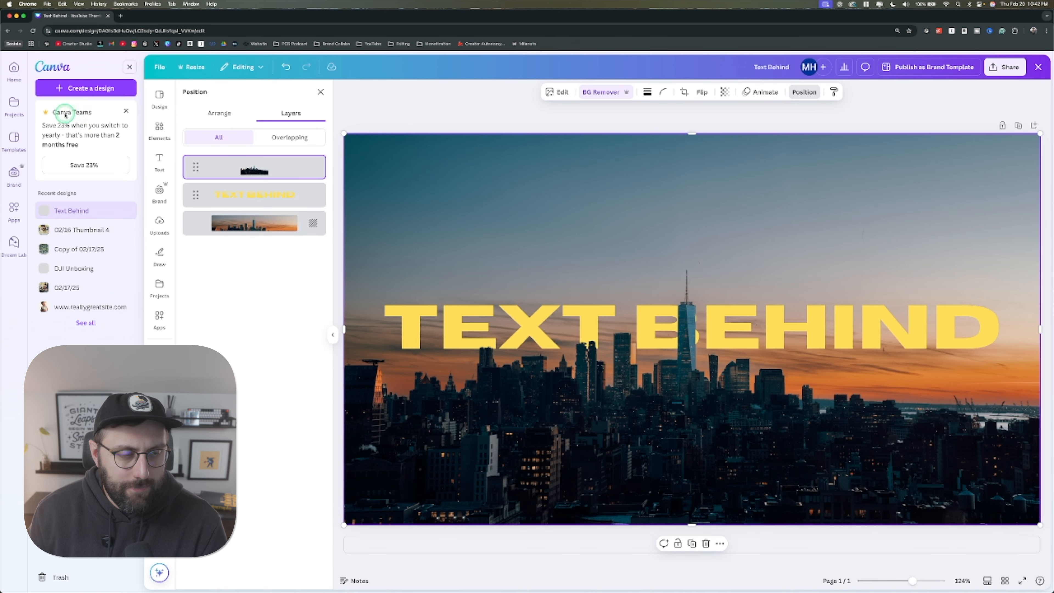
click(19, 80)
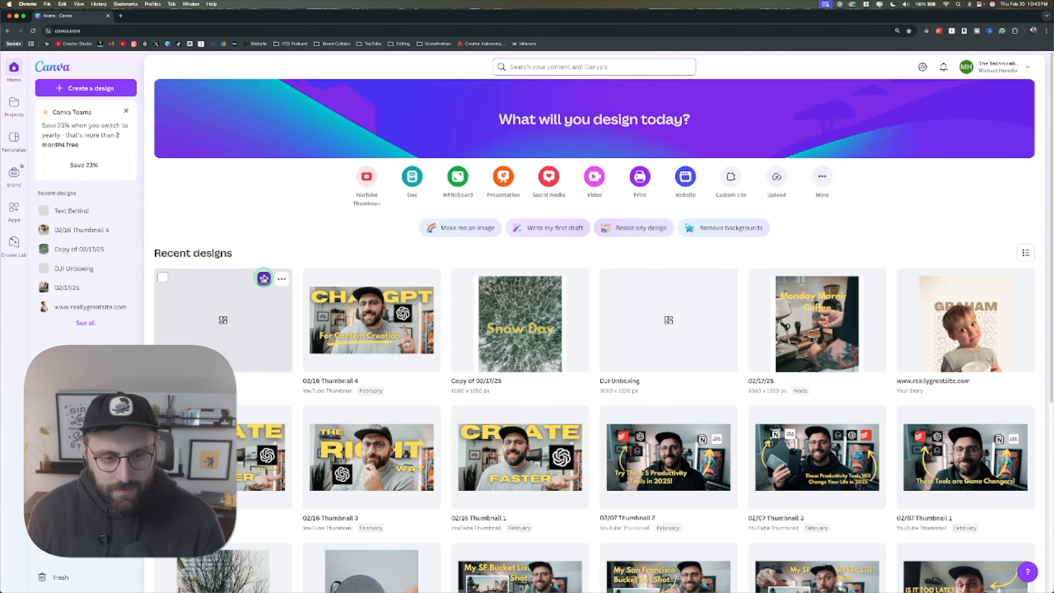
click(276, 294)
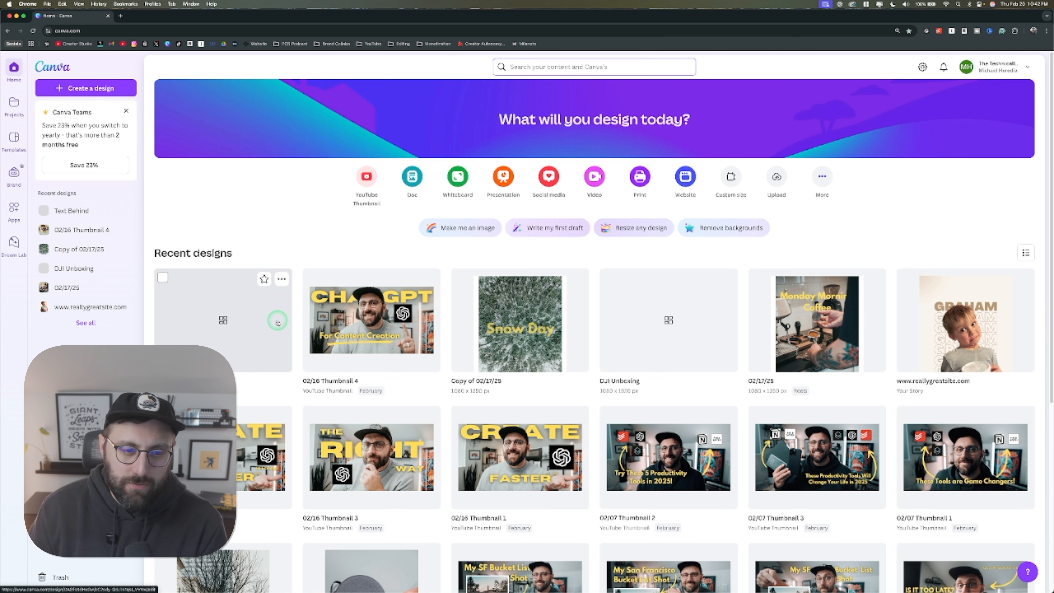
click(284, 280)
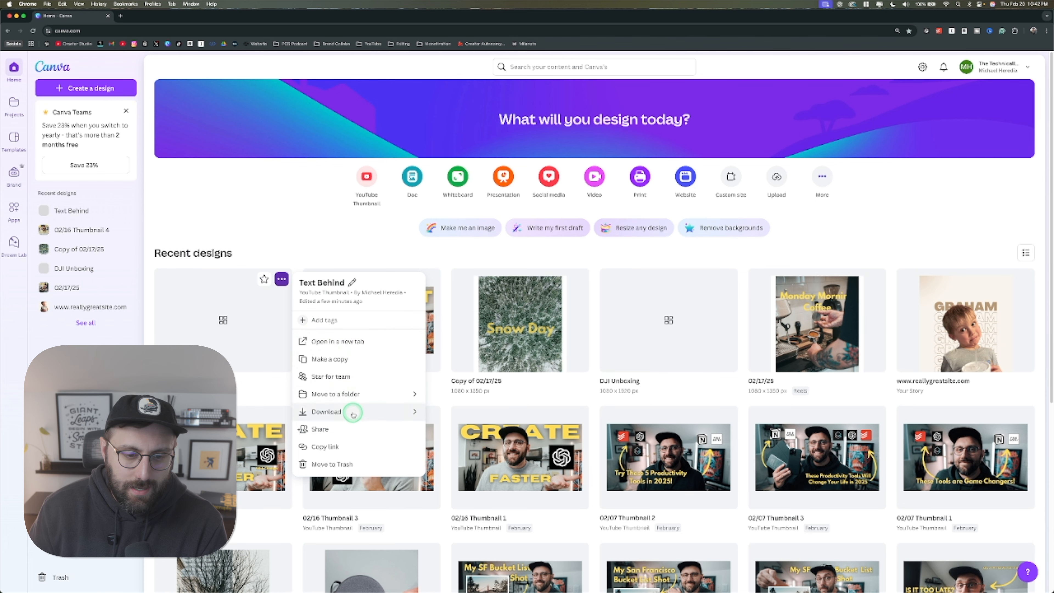
click(333, 359)
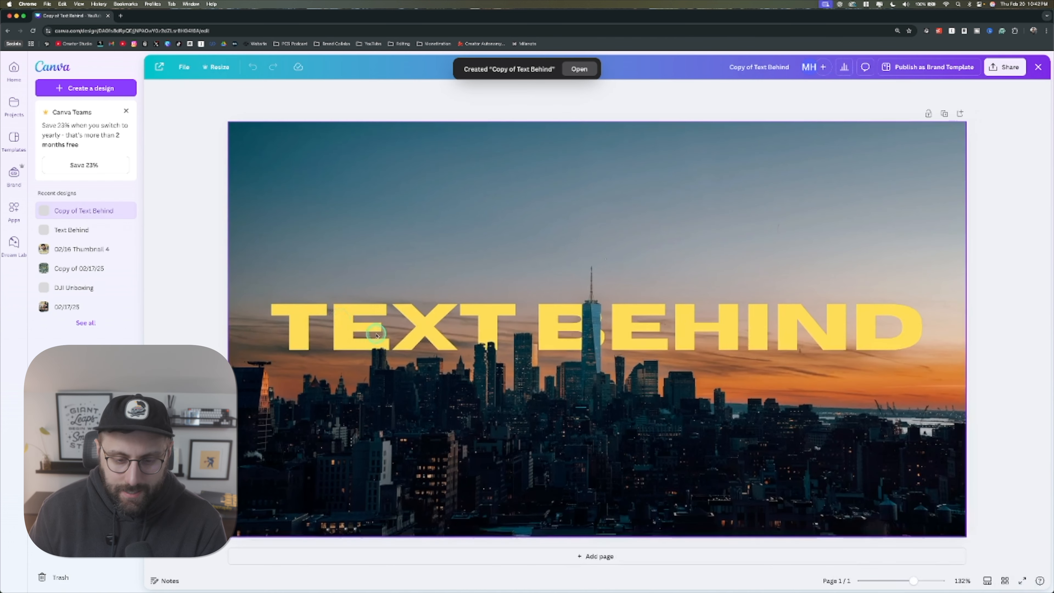
click(376, 334)
click(377, 213)
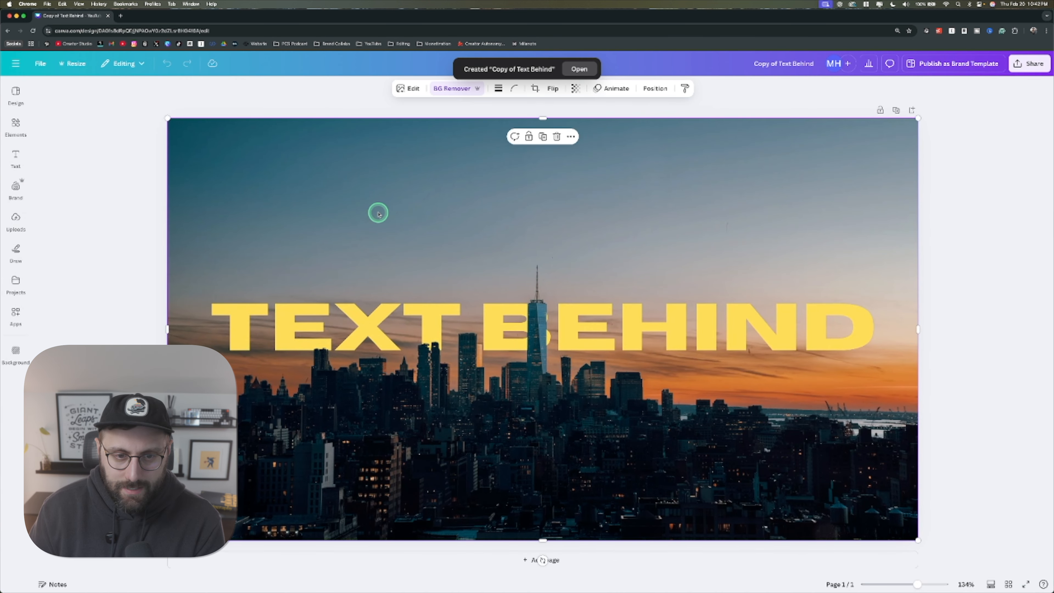
Step: Delete the skyline cutout and the background skyline photo, keeping only the TEXT BEHIND heading on the page
key(Delete)
click(374, 197)
key(Delete)
Step: Add the Golden Gate Bridge photo from the uploads and enlarge it to fill the whole page
click(16, 95)
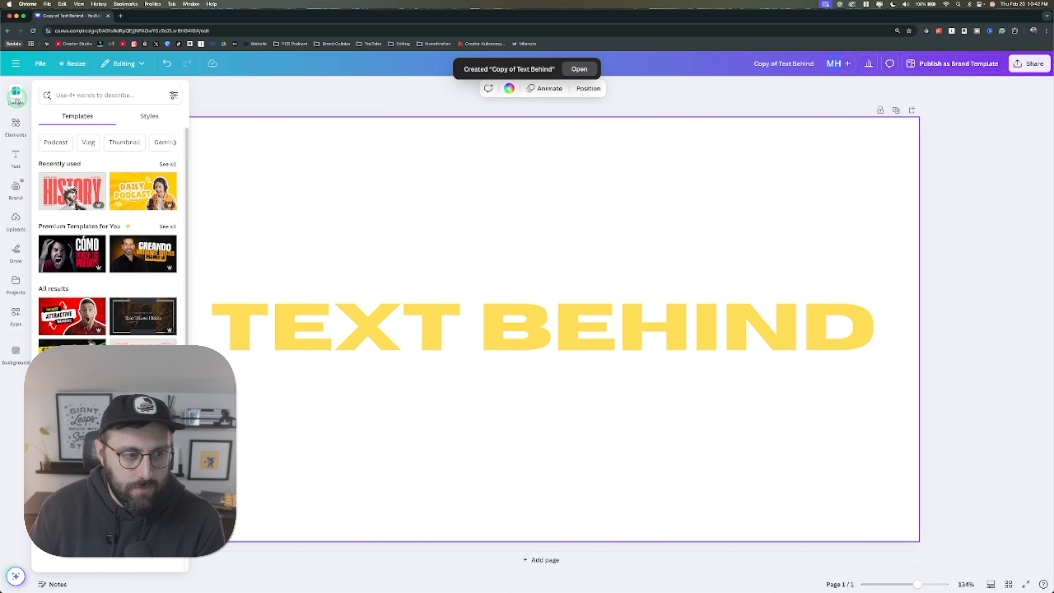
click(16, 217)
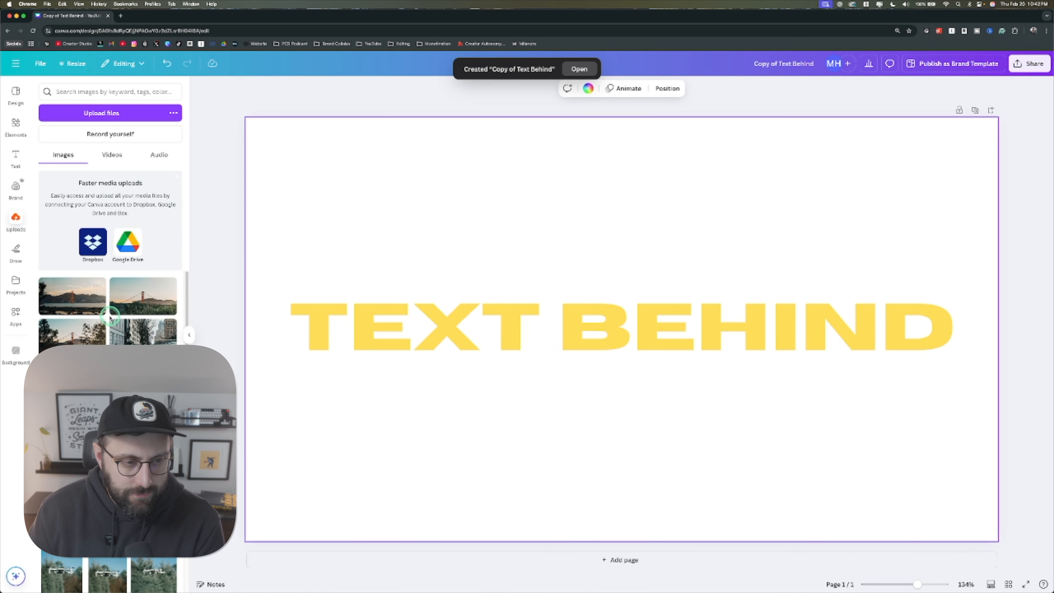
click(85, 298)
drag(580, 422, 490, 367)
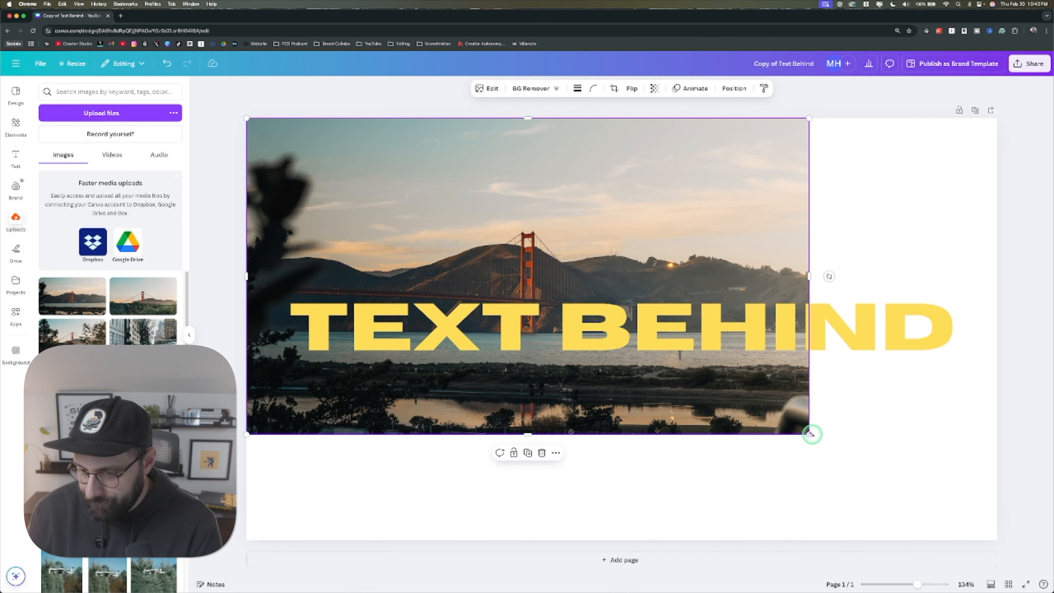
drag(811, 435, 997, 539)
Step: Duplicate the bridge photo and set the original as the page background, with the copy aligned over it
right_click(488, 202)
click(610, 151)
click(622, 138)
drag(682, 207, 1050, 373)
right_click(549, 219)
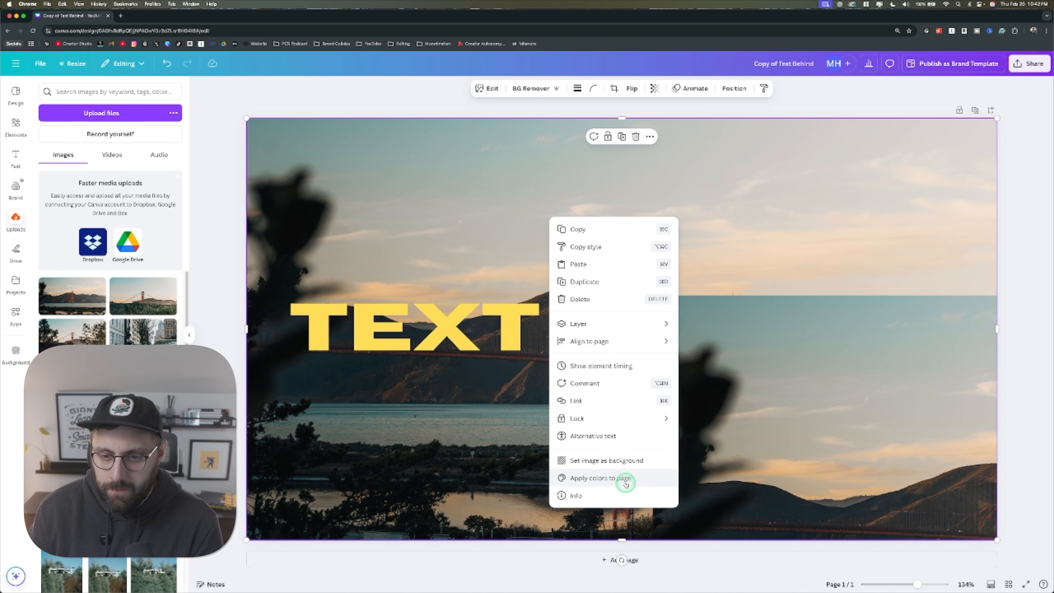
click(623, 462)
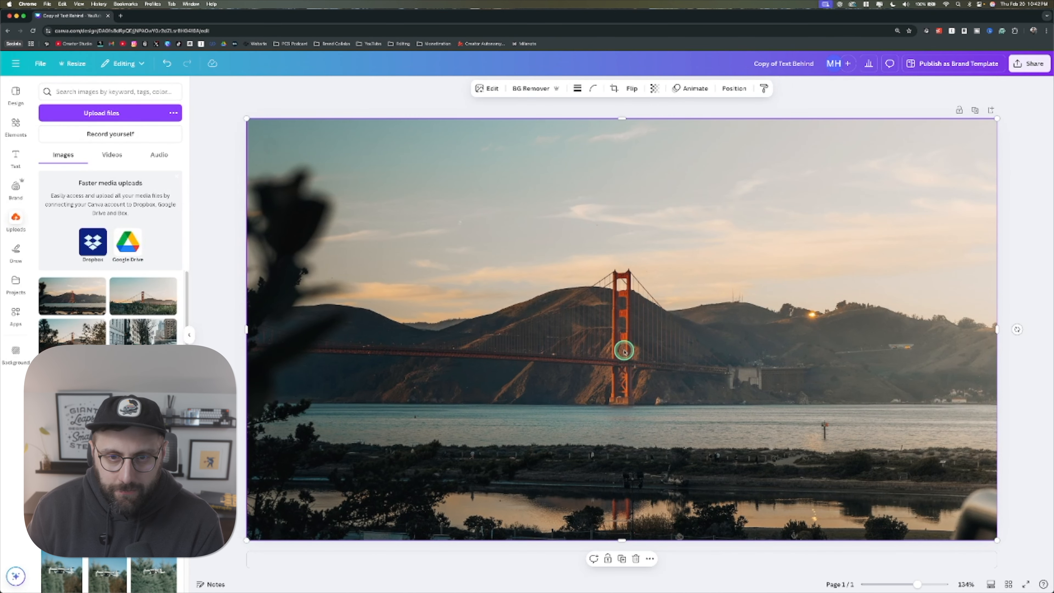
Step: Remove the background from the front copy of the bridge photo
click(535, 89)
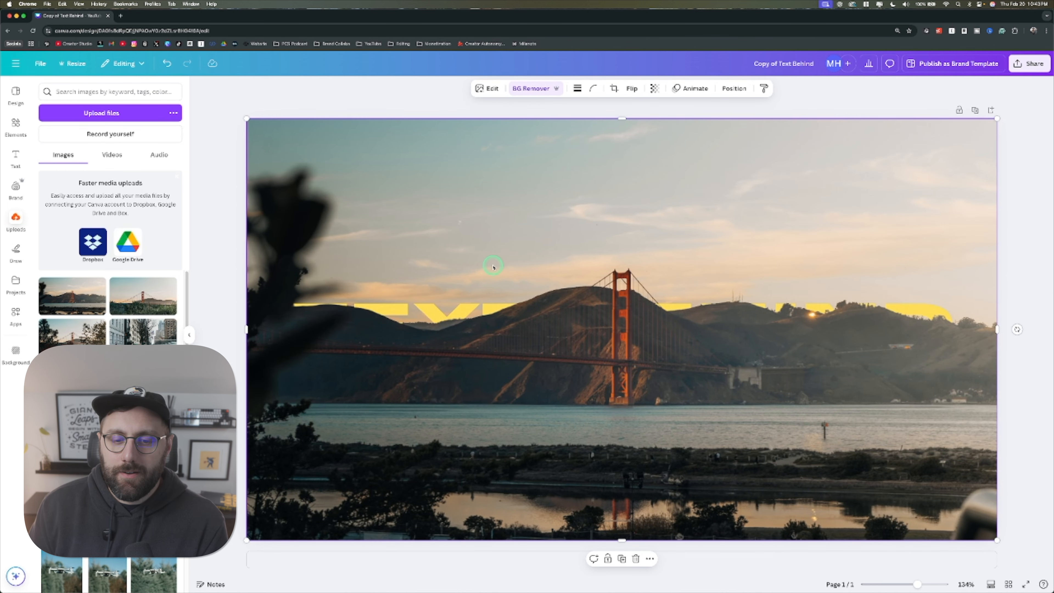
mouse_move(537, 328)
mouse_down()
mouse_move(621, 342)
mouse_move(523, 266)
mouse_move(543, 283)
mouse_move(565, 348)
mouse_move(540, 330)
mouse_up()
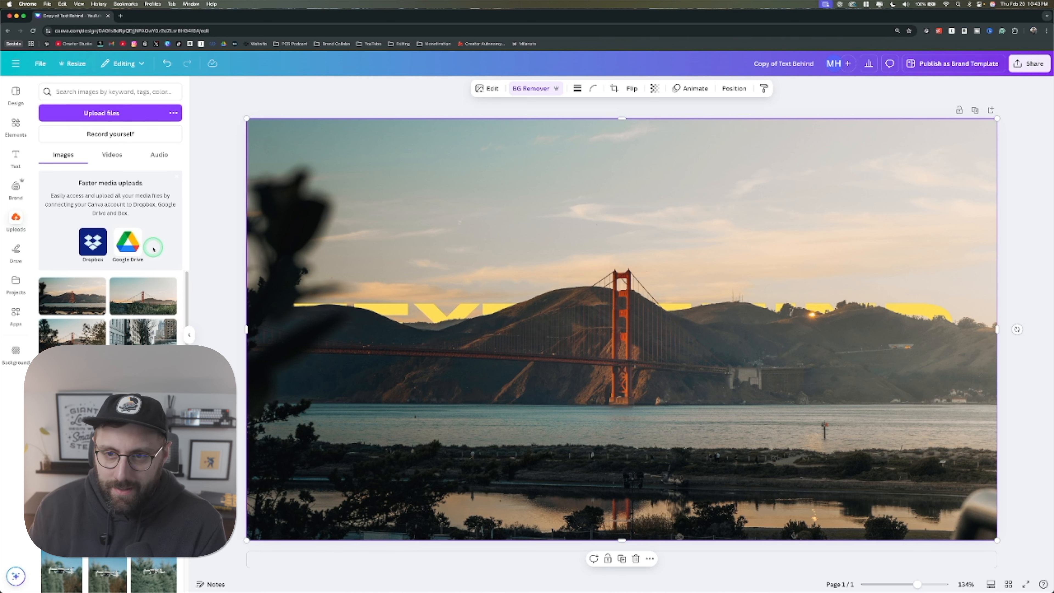
Step: Move the TEXT BEHIND heading up to just above the hills and restore the bridge cutout as the top layer
click(731, 91)
click(146, 108)
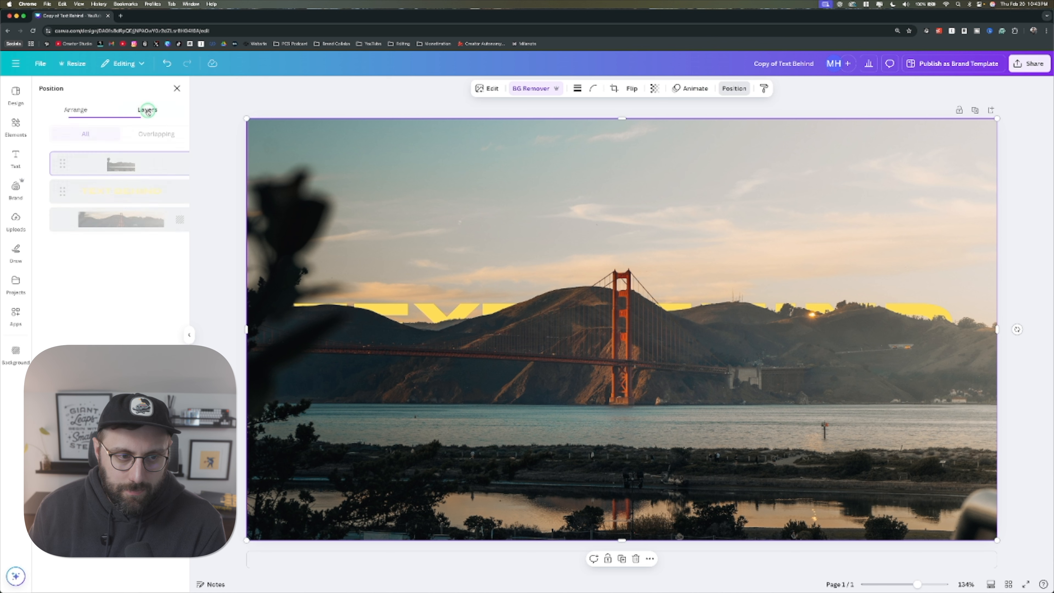
click(159, 162)
drag(157, 162, 164, 146)
drag(121, 178, 123, 210)
drag(507, 354, 506, 294)
mouse_move(145, 171)
mouse_down()
mouse_move(149, 230)
mouse_move(140, 157)
mouse_up()
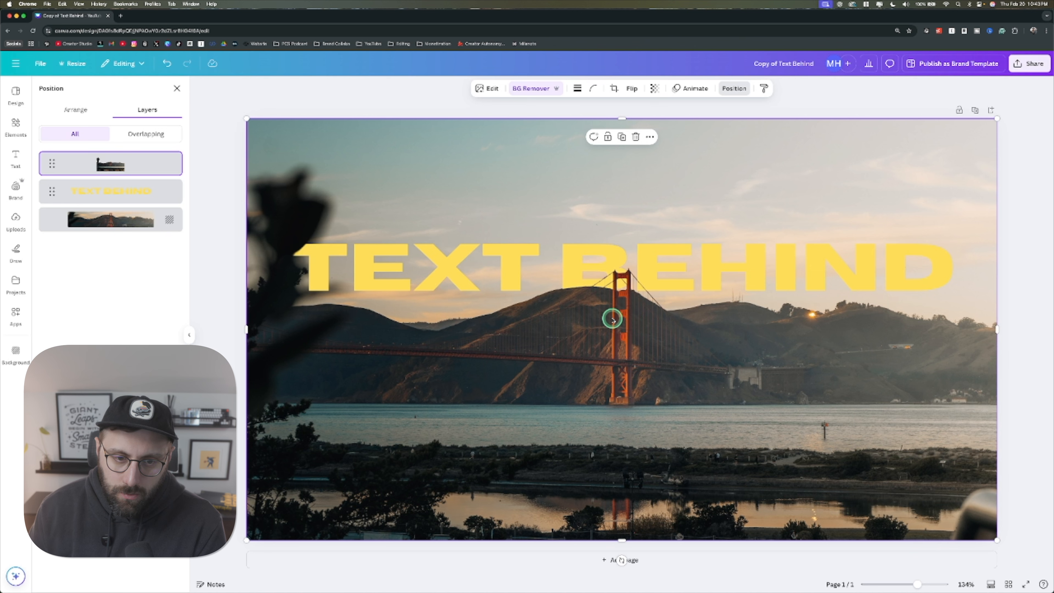
Step: Erase the water, shoreline and foreground below the bridge from the cutout with the background remover at brush size 67
mouse_move(552, 369)
mouse_down()
mouse_move(606, 396)
mouse_move(578, 362)
mouse_move(553, 369)
mouse_up()
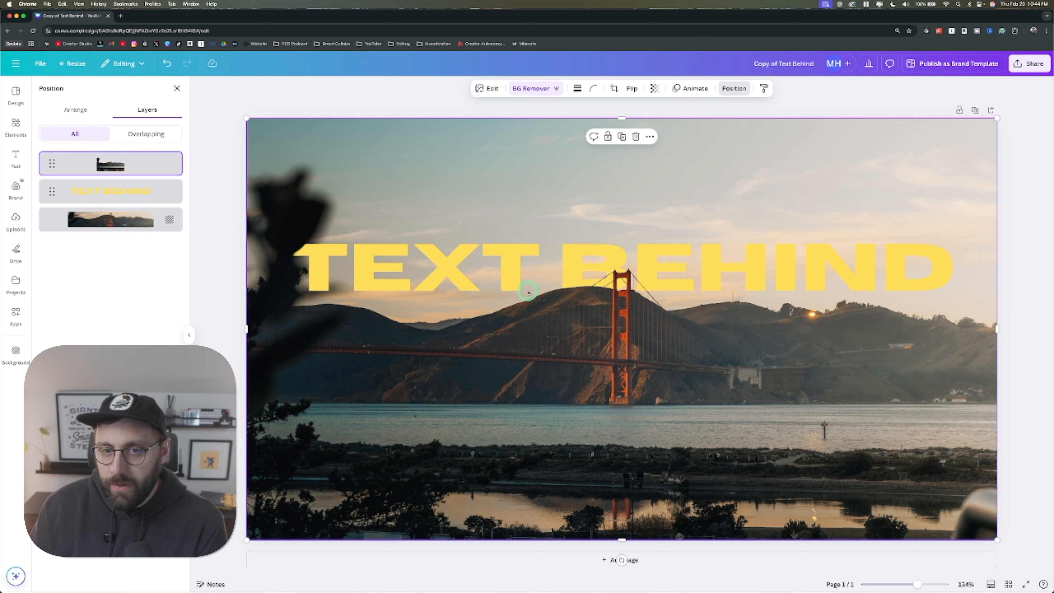
click(533, 88)
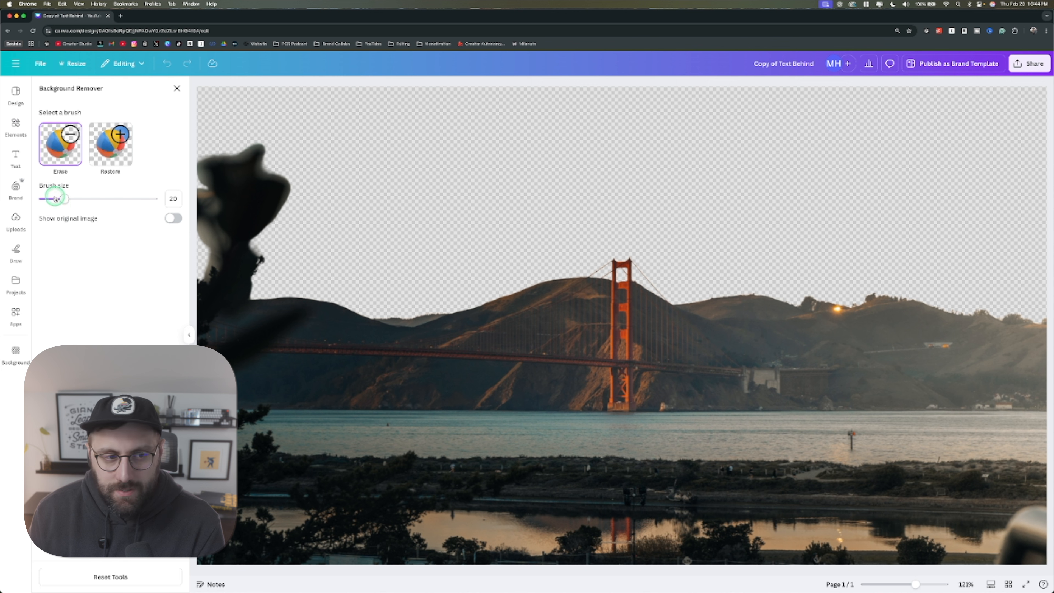
drag(63, 201, 117, 207)
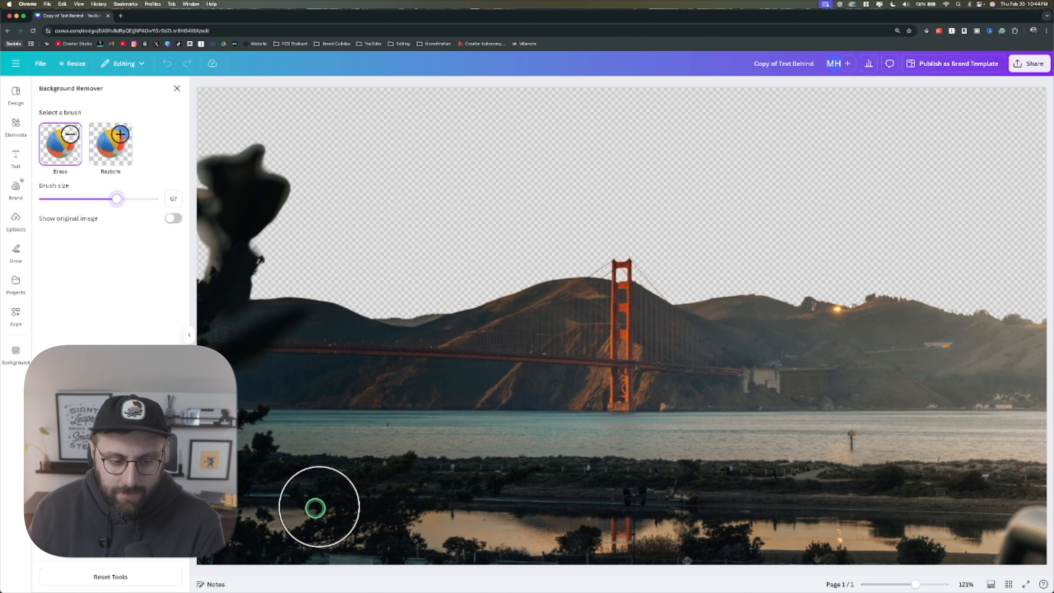
mouse_move(233, 544)
mouse_down()
mouse_move(1004, 554)
mouse_move(1030, 473)
mouse_move(1022, 435)
mouse_move(981, 422)
mouse_move(751, 430)
mouse_move(595, 458)
mouse_move(284, 437)
mouse_move(227, 410)
mouse_move(216, 486)
mouse_move(352, 475)
mouse_move(930, 484)
mouse_move(1023, 464)
mouse_up()
mouse_move(558, 477)
mouse_down()
mouse_move(562, 435)
mouse_move(468, 435)
mouse_move(241, 399)
mouse_move(558, 402)
mouse_move(536, 431)
mouse_up()
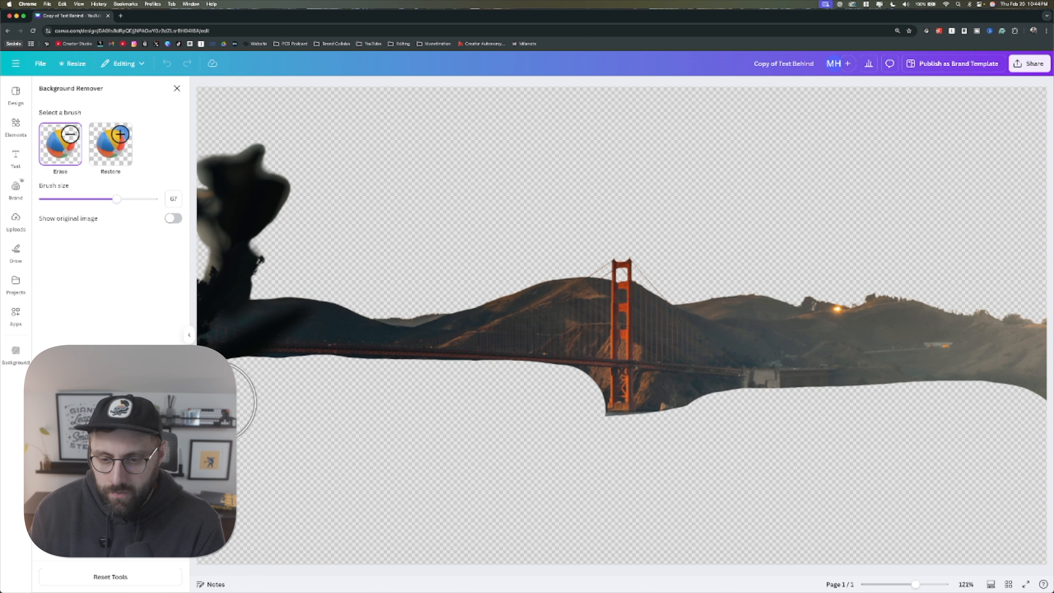
mouse_move(701, 452)
mouse_down()
mouse_move(678, 419)
mouse_move(1035, 400)
mouse_move(1028, 381)
mouse_up()
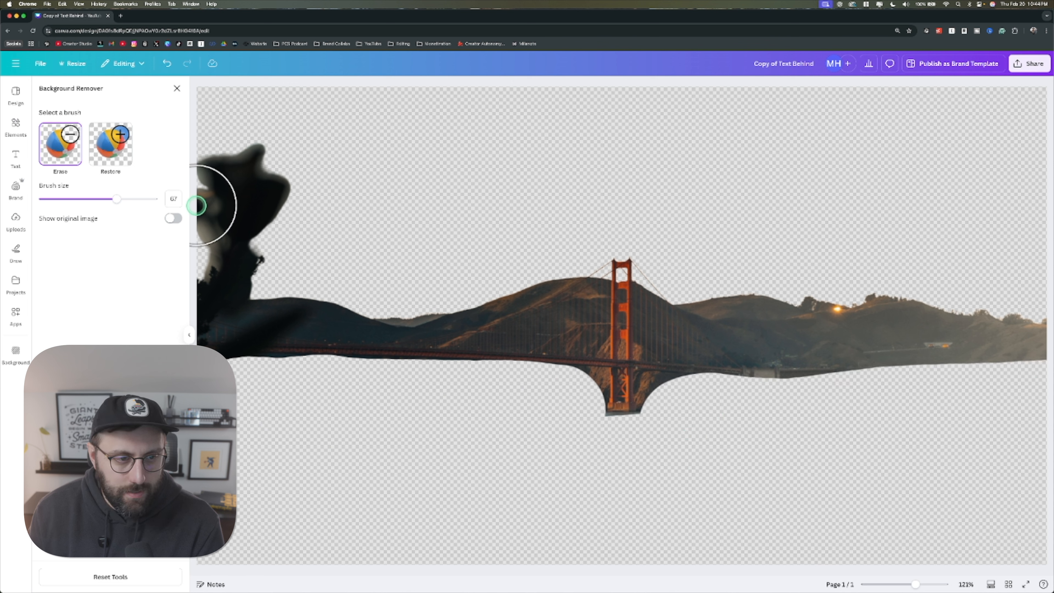
Step: Erase the dark foliage and outer hills at brush size 73, and trim around the bridge tower's base at size 19
mouse_move(119, 202)
mouse_down()
mouse_move(71, 204)
mouse_move(123, 201)
mouse_up()
mouse_move(324, 156)
mouse_down()
mouse_move(281, 211)
mouse_move(272, 292)
mouse_move(235, 296)
mouse_move(210, 222)
mouse_move(214, 177)
mouse_move(211, 280)
mouse_move(299, 298)
mouse_move(427, 301)
mouse_move(544, 247)
mouse_up()
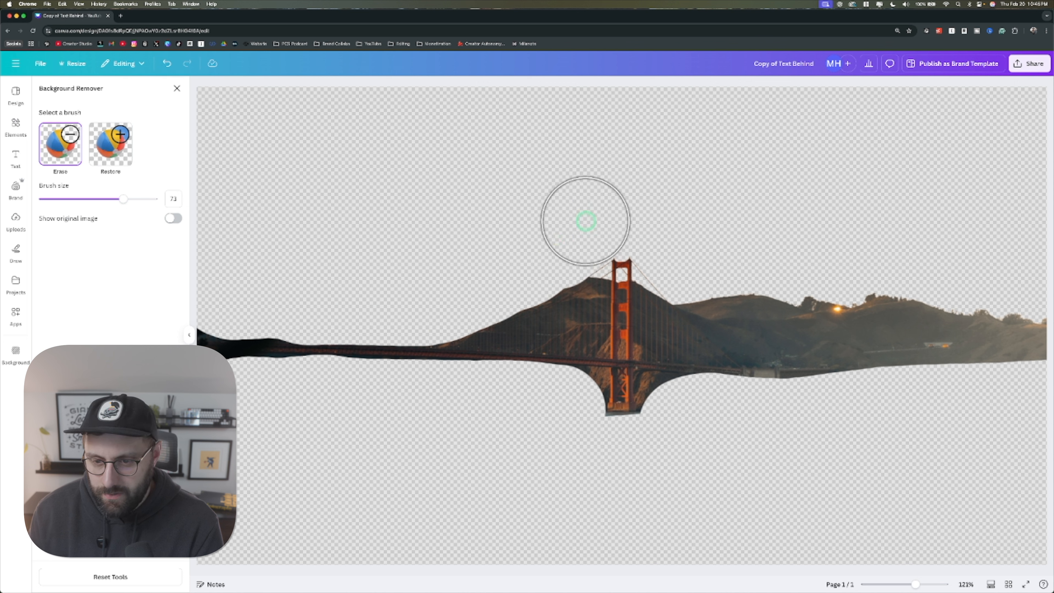
mouse_move(703, 269)
mouse_down()
mouse_move(720, 280)
mouse_move(958, 274)
mouse_move(1035, 294)
mouse_move(1031, 378)
mouse_up()
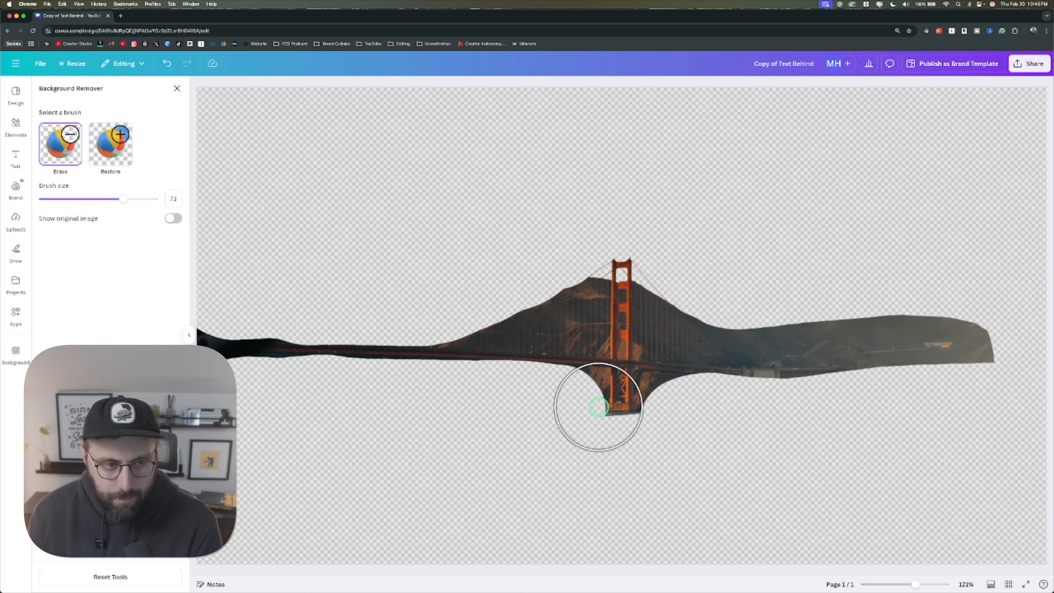
drag(123, 199, 69, 204)
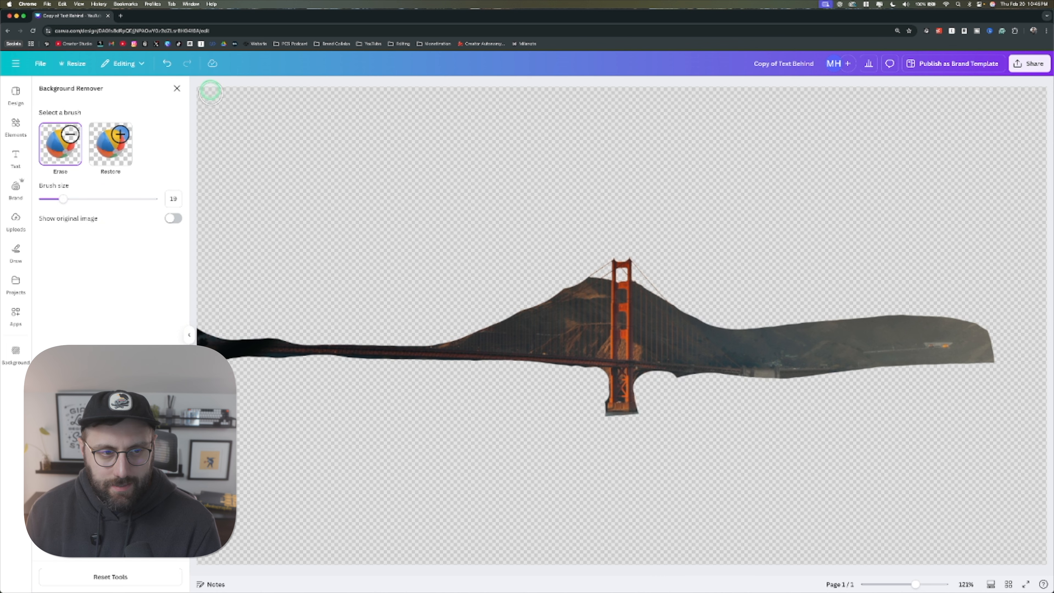
click(174, 89)
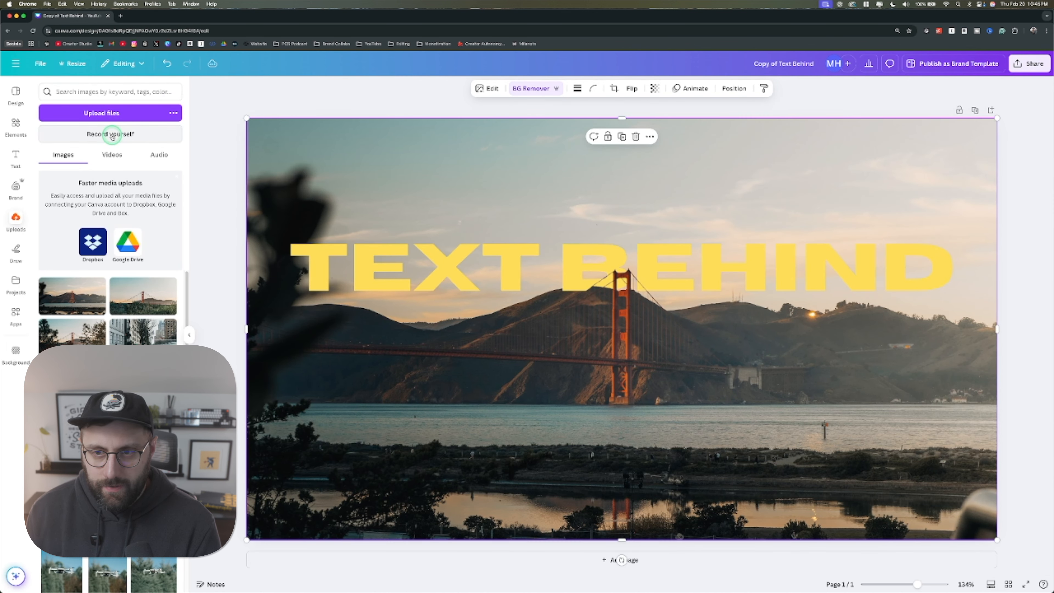
Step: Move the TEXT BEHIND heading down so it crosses the hills and the upper part of the bridge tower
click(723, 89)
click(124, 174)
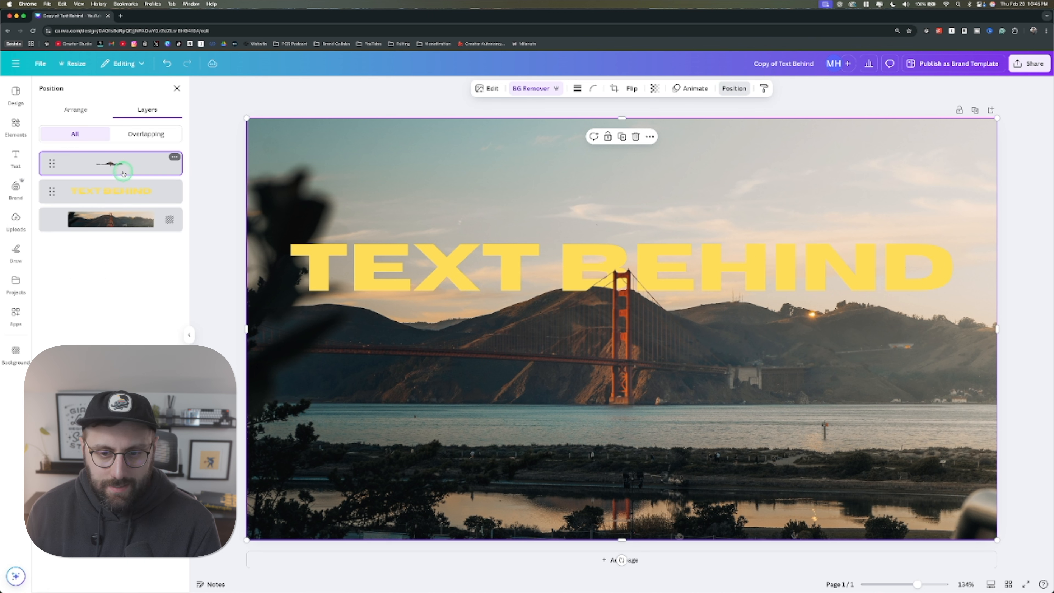
click(119, 198)
click(599, 269)
drag(721, 261, 721, 307)
Step: Erase everything around the bridge tower from the cutout at brush size 33, reducing the brush to size 14 for the edges
click(339, 215)
click(545, 91)
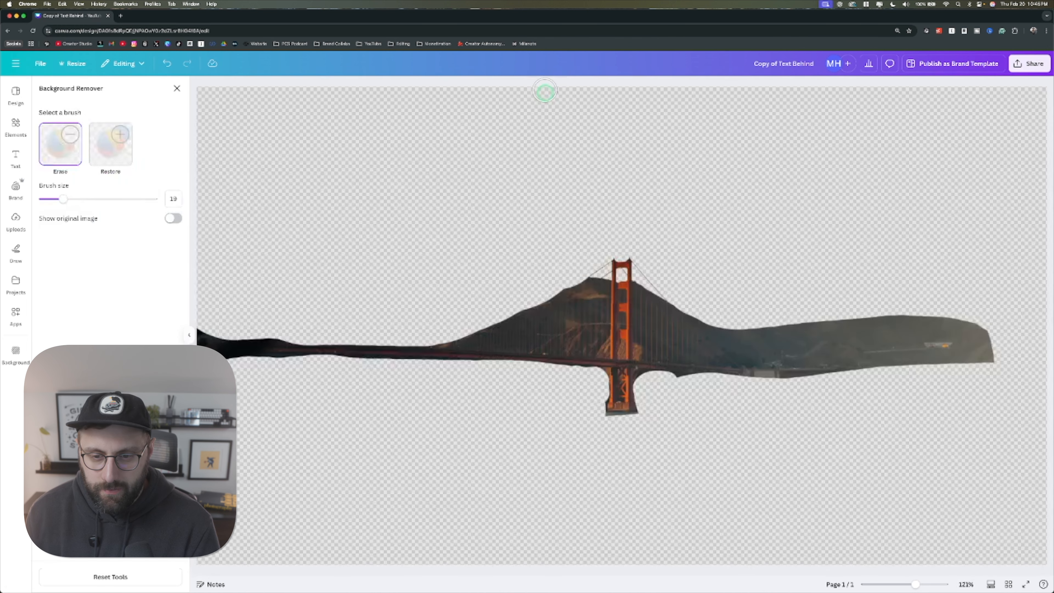
drag(62, 208, 79, 199)
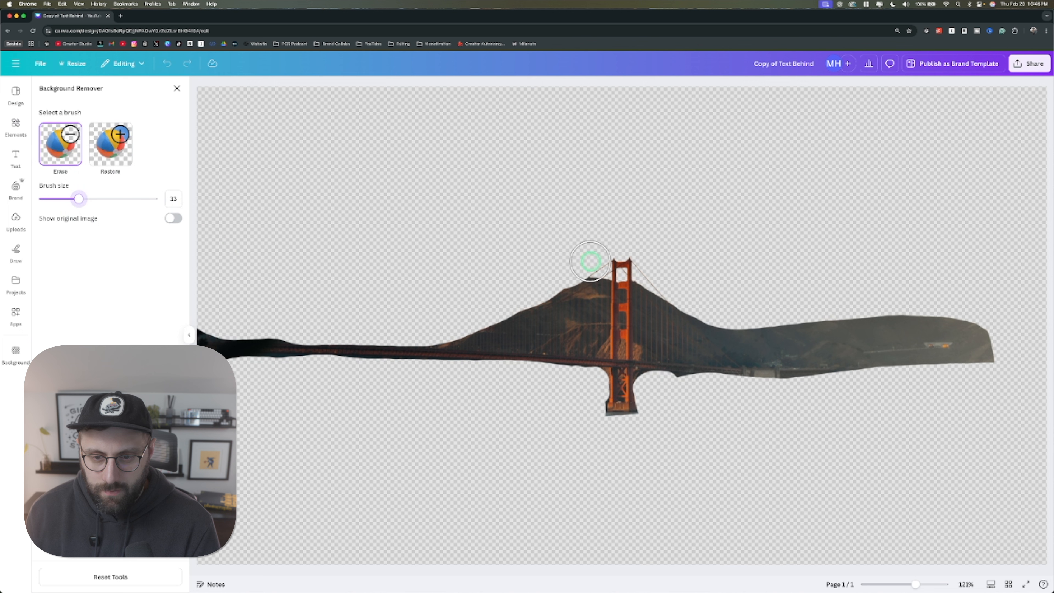
mouse_move(590, 279)
mouse_down()
mouse_move(592, 339)
mouse_move(213, 324)
mouse_move(208, 342)
mouse_move(247, 362)
mouse_move(589, 357)
mouse_move(562, 306)
mouse_move(483, 306)
mouse_move(532, 332)
mouse_move(487, 302)
mouse_move(560, 320)
mouse_move(580, 369)
mouse_up()
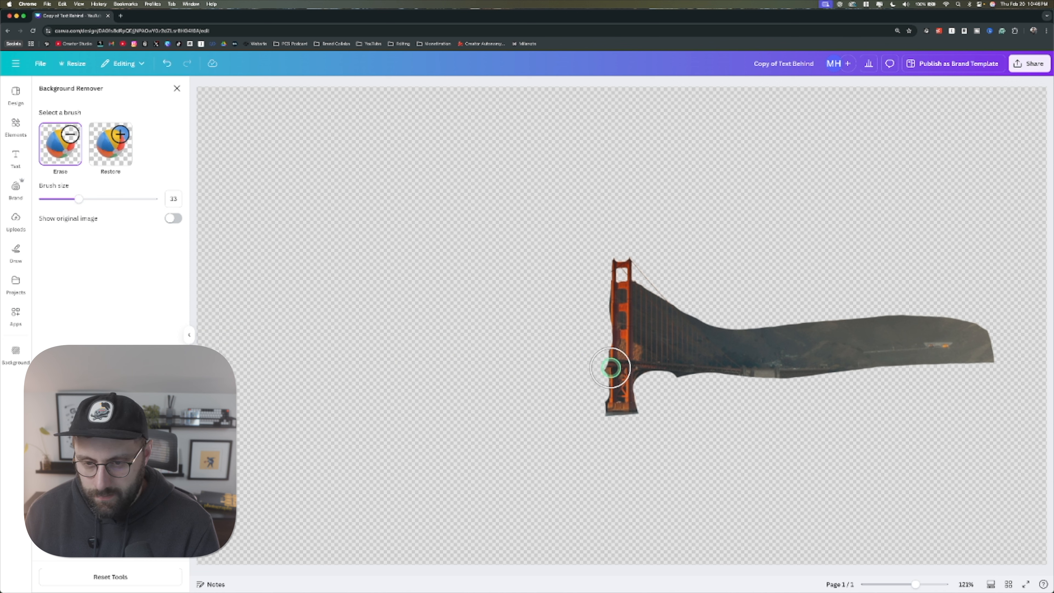
mouse_move(655, 275)
mouse_down()
mouse_move(653, 409)
mouse_move(676, 325)
mouse_move(962, 329)
mouse_move(967, 354)
mouse_move(949, 354)
mouse_move(989, 341)
mouse_move(829, 366)
mouse_move(698, 357)
mouse_up()
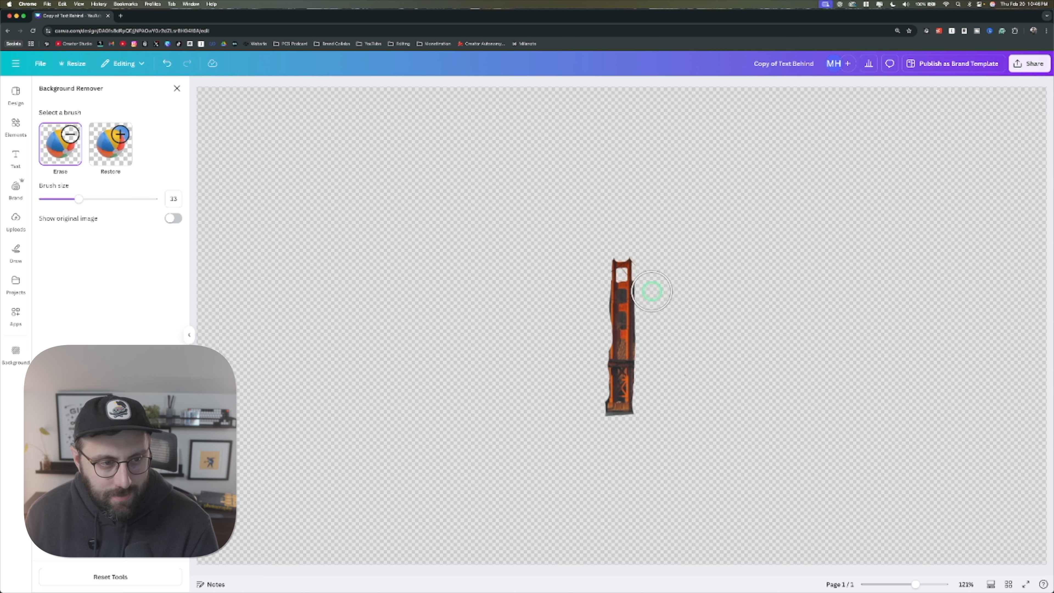
drag(78, 199, 57, 200)
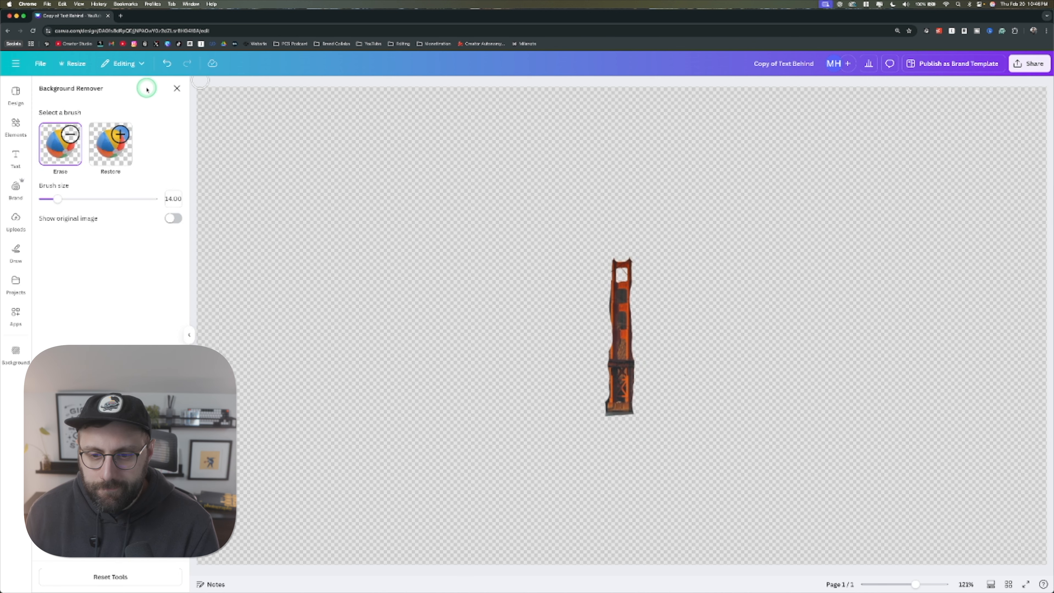
click(177, 88)
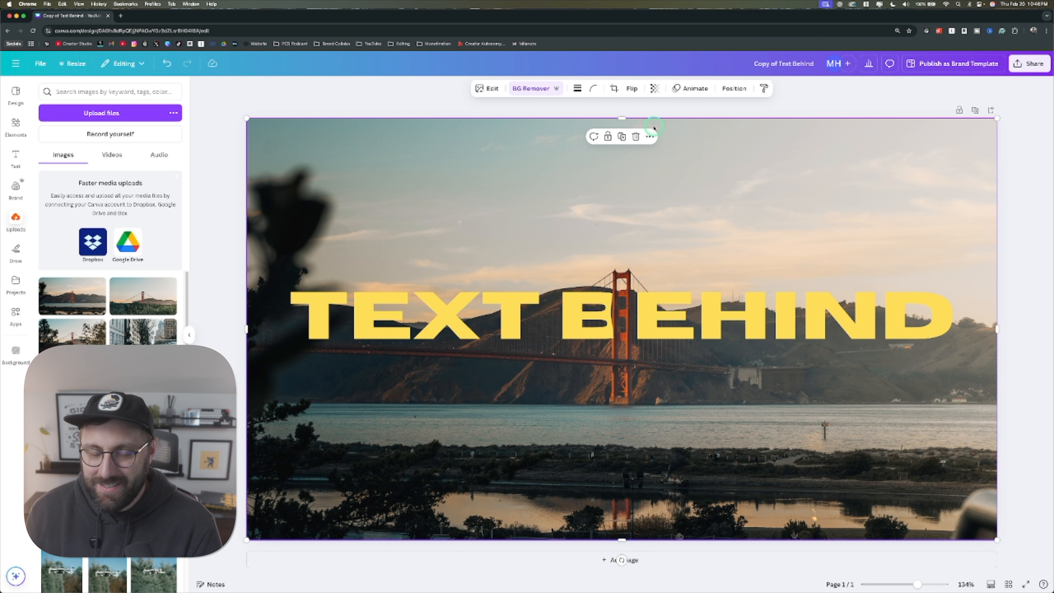
Step: Try the TEXT BEHIND heading higher above the hills, and align it to the vertical middle of the page
click(734, 88)
click(669, 307)
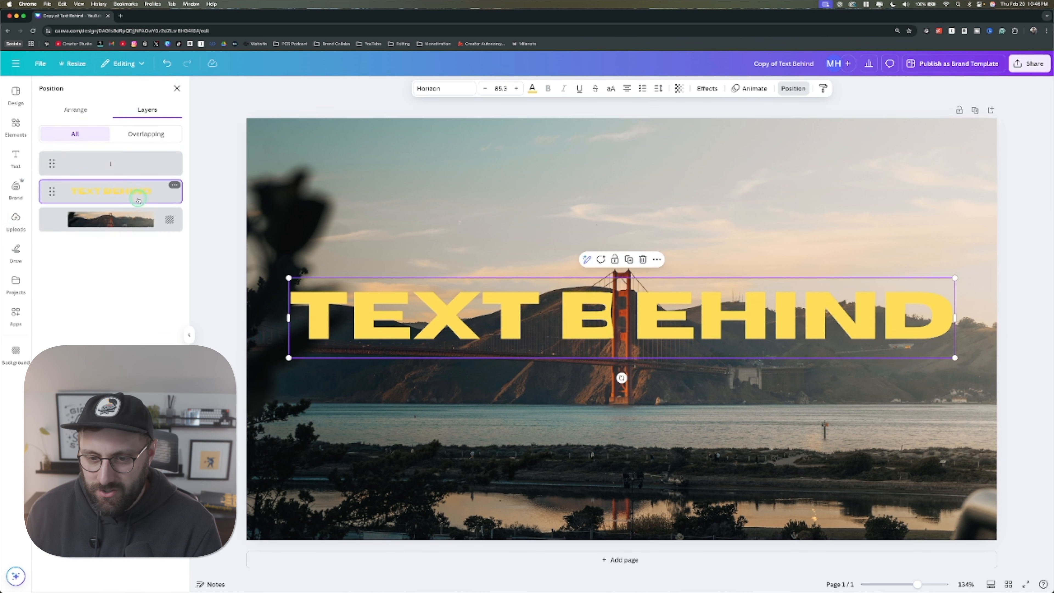
drag(669, 307, 632, 251)
click(75, 109)
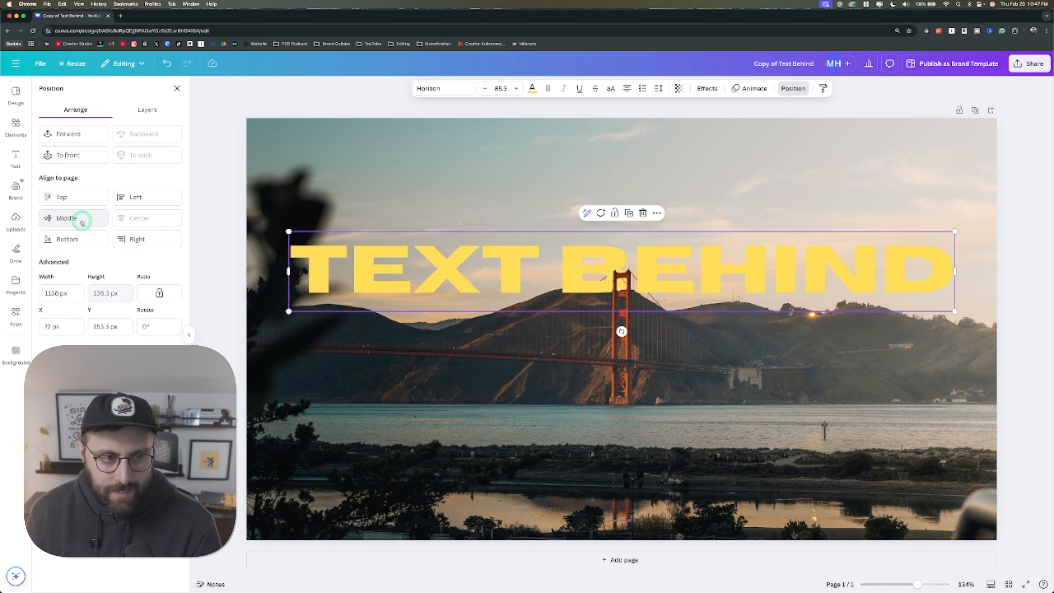
click(82, 223)
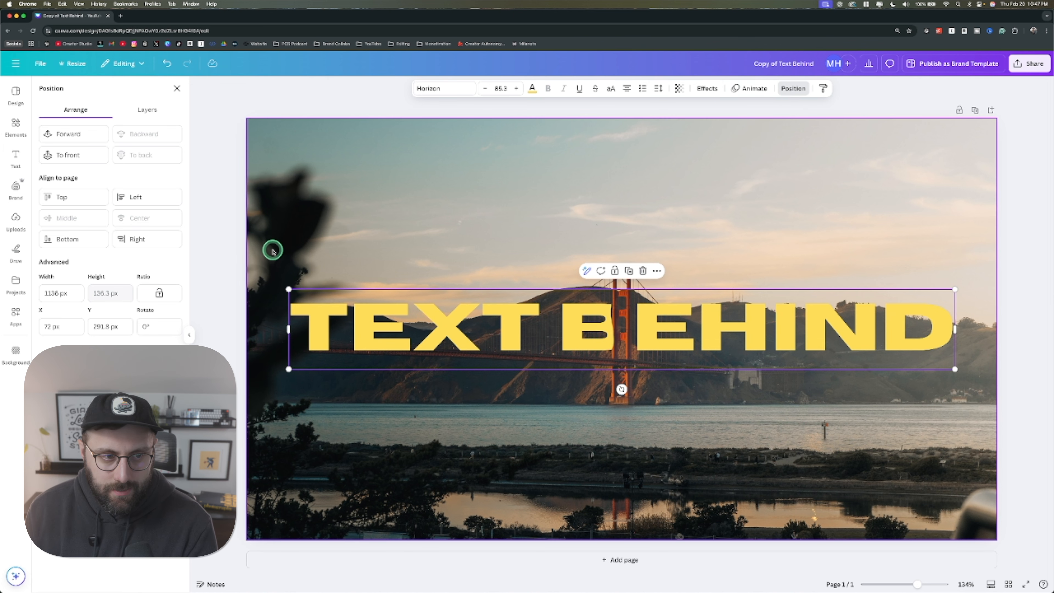
Step: Erase the openings inside the bridge tower cutout with the background remover at brush size 1
click(147, 111)
click(142, 166)
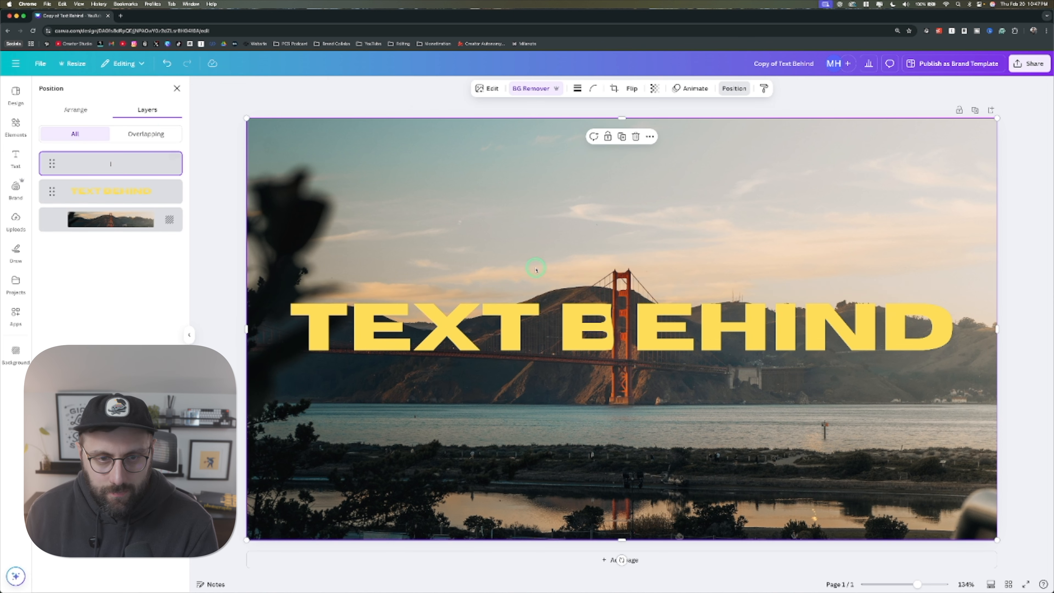
click(530, 89)
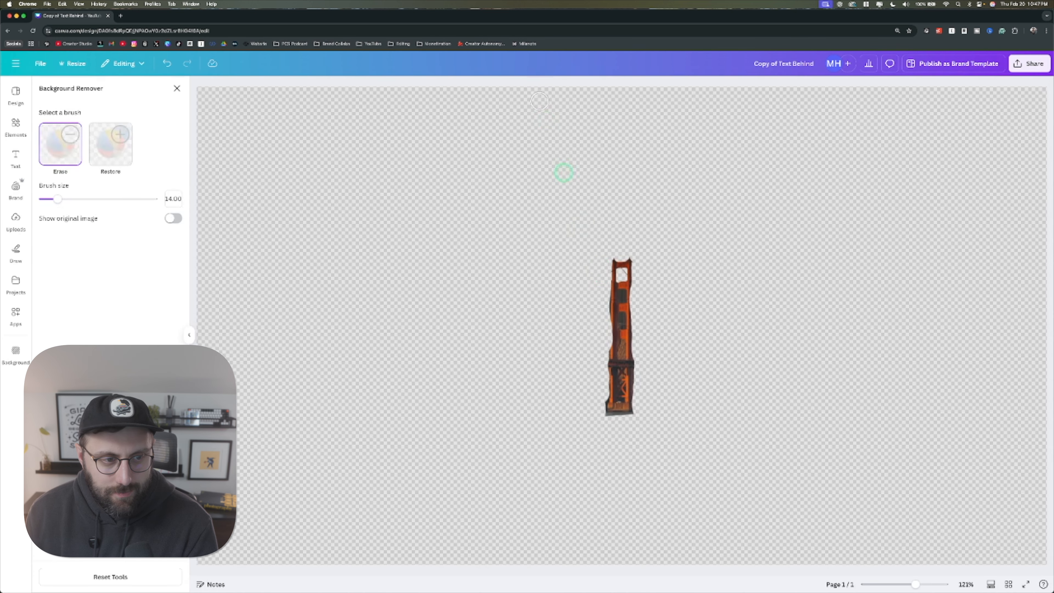
drag(58, 199, 44, 201)
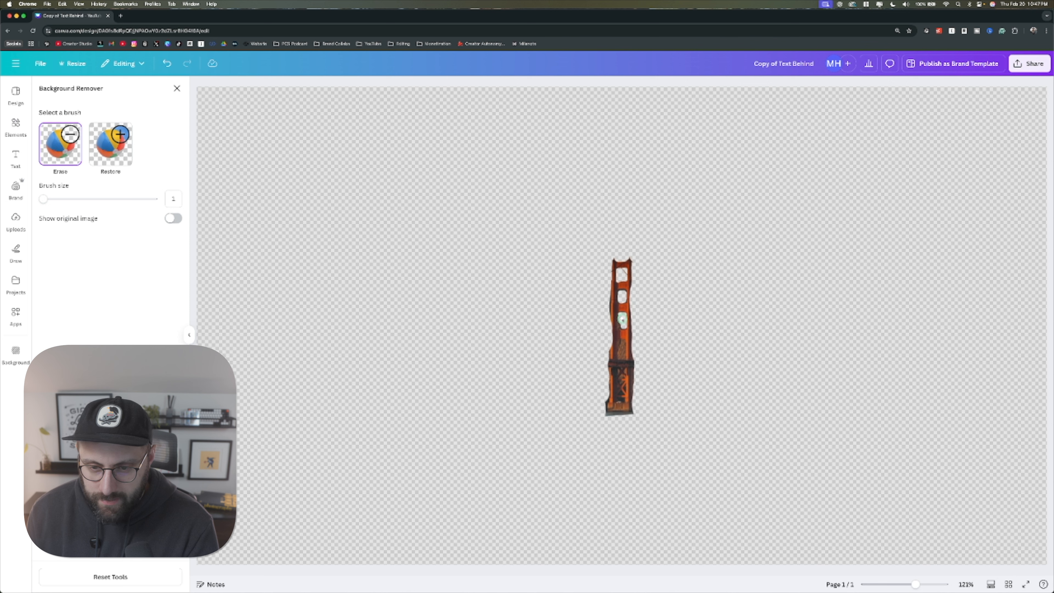
drag(623, 324, 616, 342)
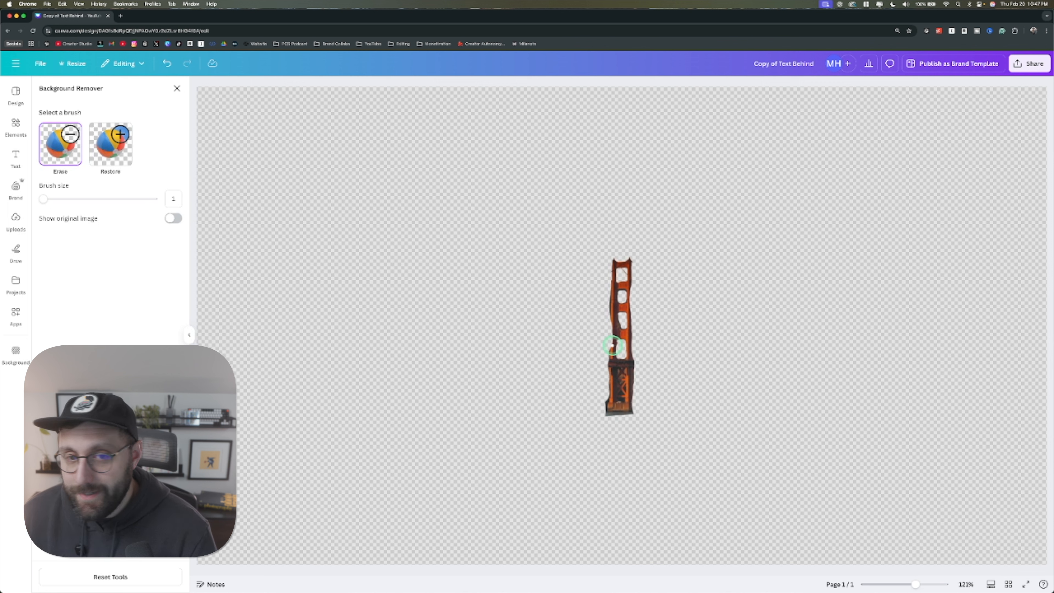
click(177, 88)
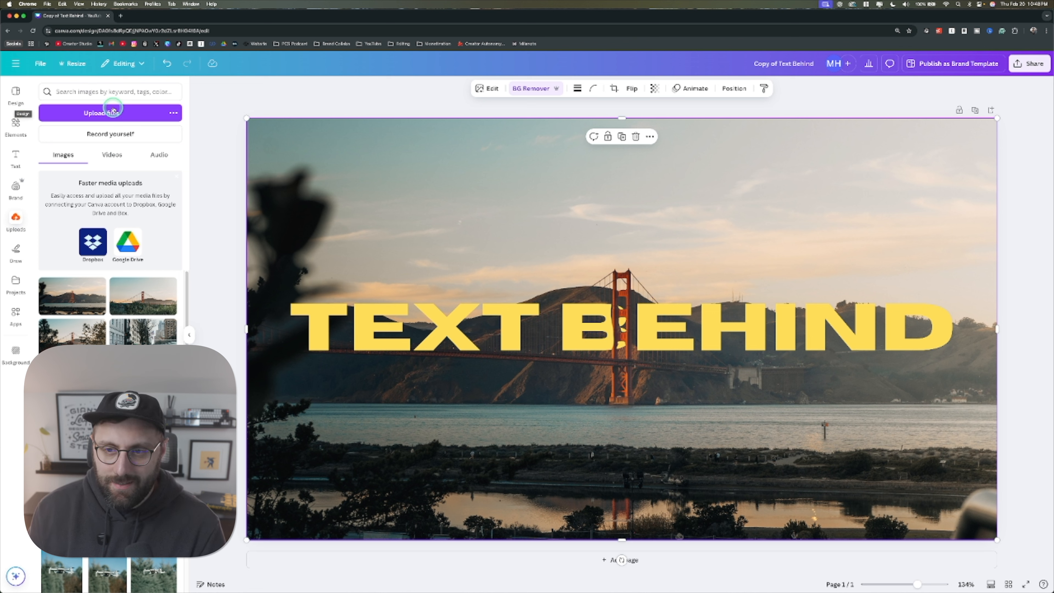
Step: Delete the bridge tower cutout layer, keeping the heading and the background photo
click(733, 89)
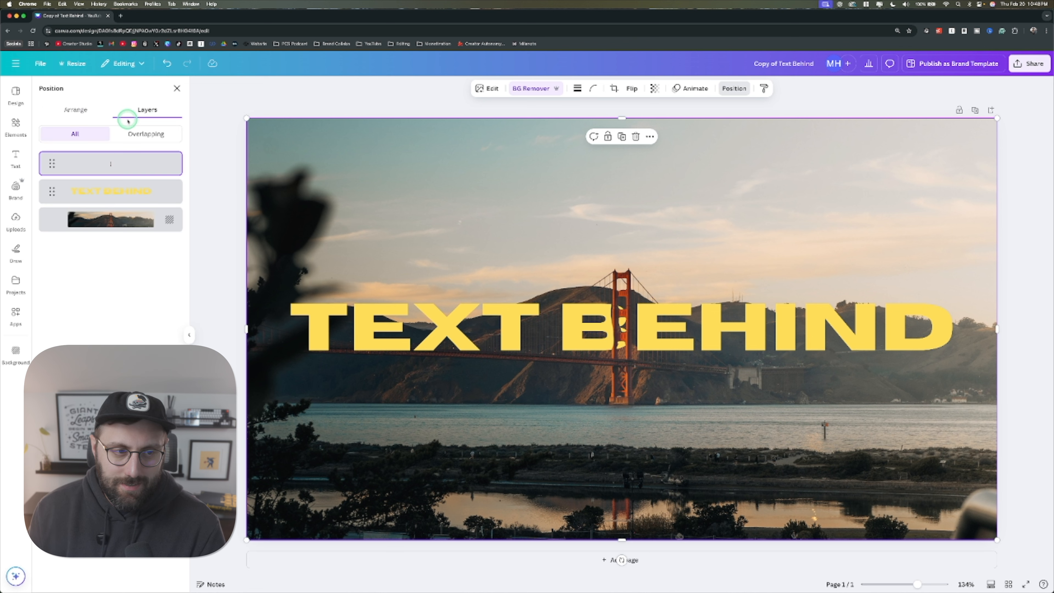
click(87, 110)
click(141, 108)
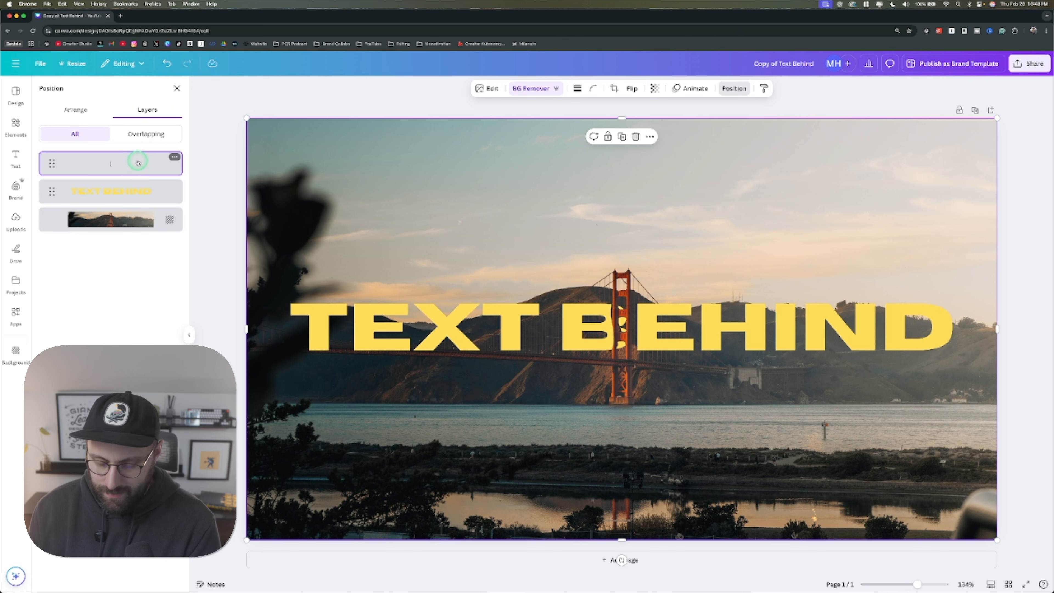
click(174, 158)
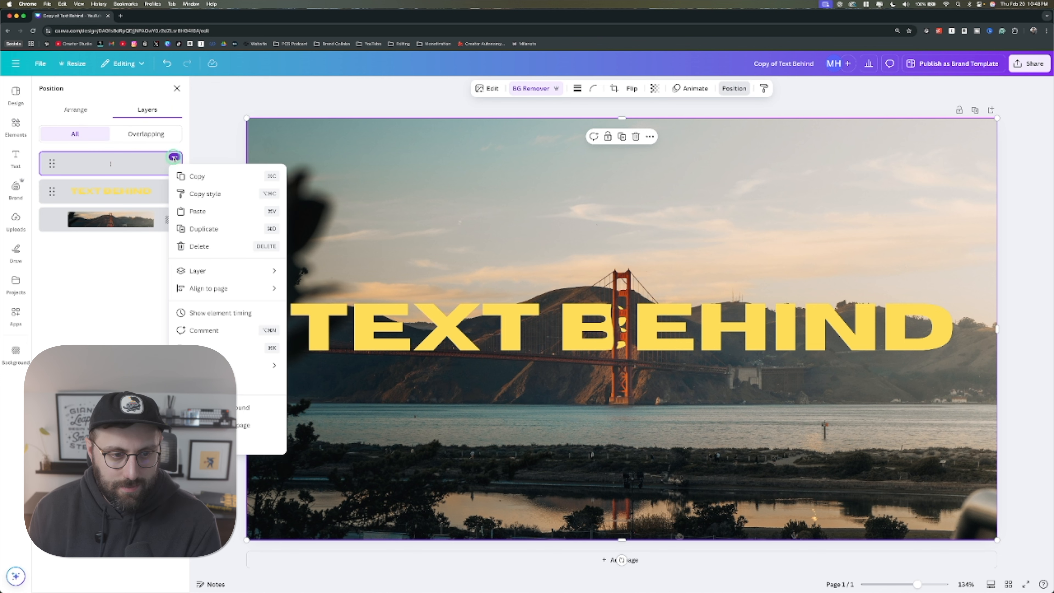
click(224, 245)
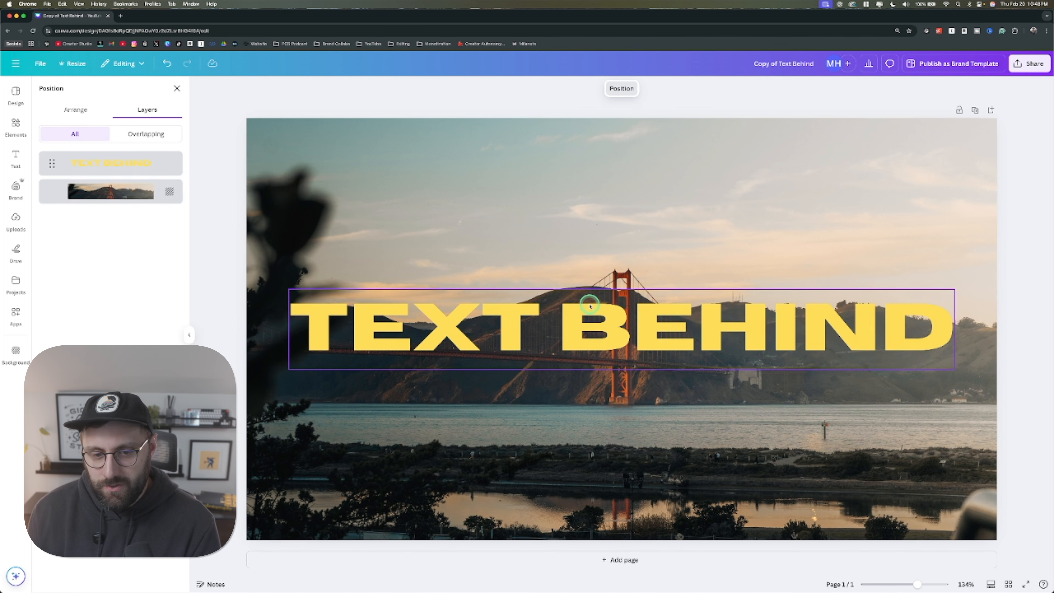